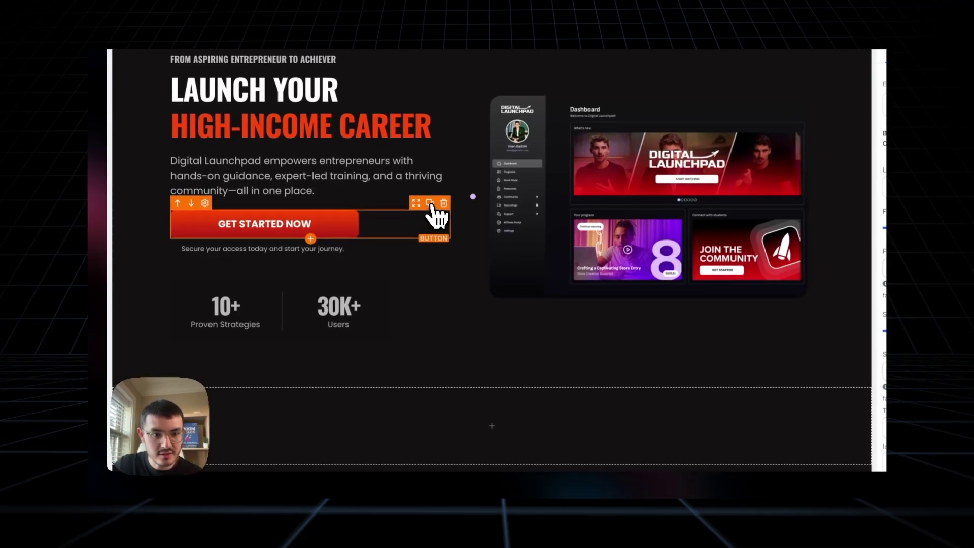
- Compare the hero section of the rebuilt page preview with the original Digital Launchpad page
{"action": "left_click", "coordinate": [430, 204]}
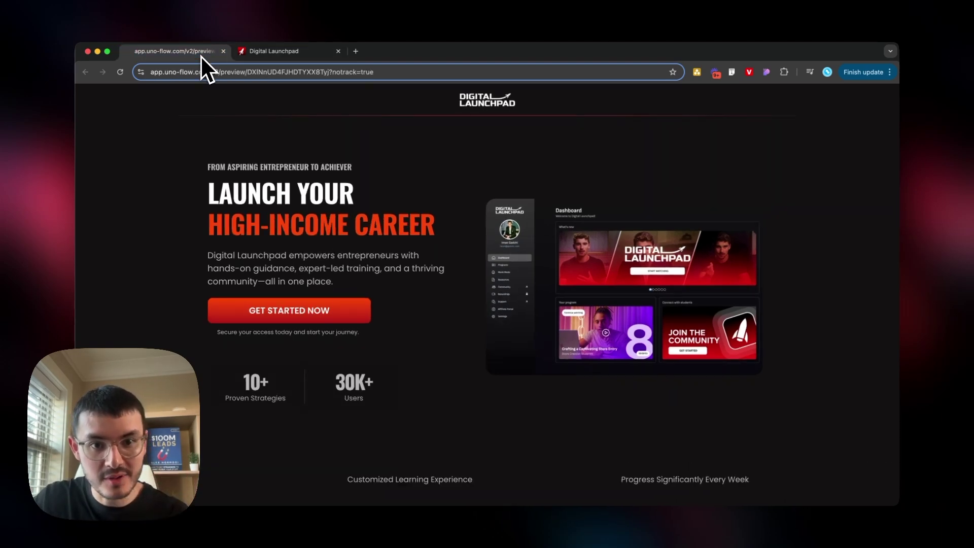
{"action": "left_click", "coordinate": [264, 52]}
{"action": "left_click", "coordinate": [173, 54]}
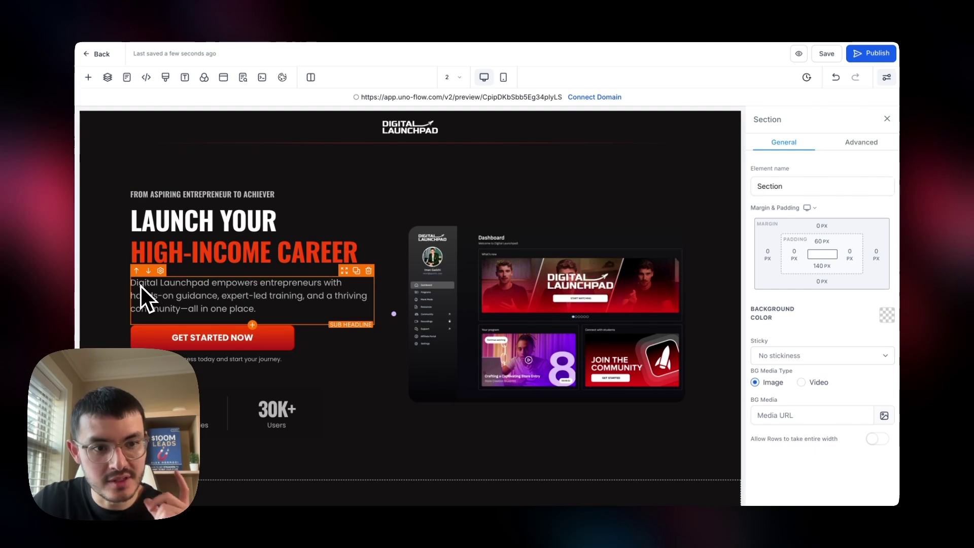
- Examine the rebuilt hero section in the page builder and the original page's sections down to the audience cards
{"action": "scroll", "coordinate": [273, 317], "scroll_direction": "down", "scroll_amount": 1}
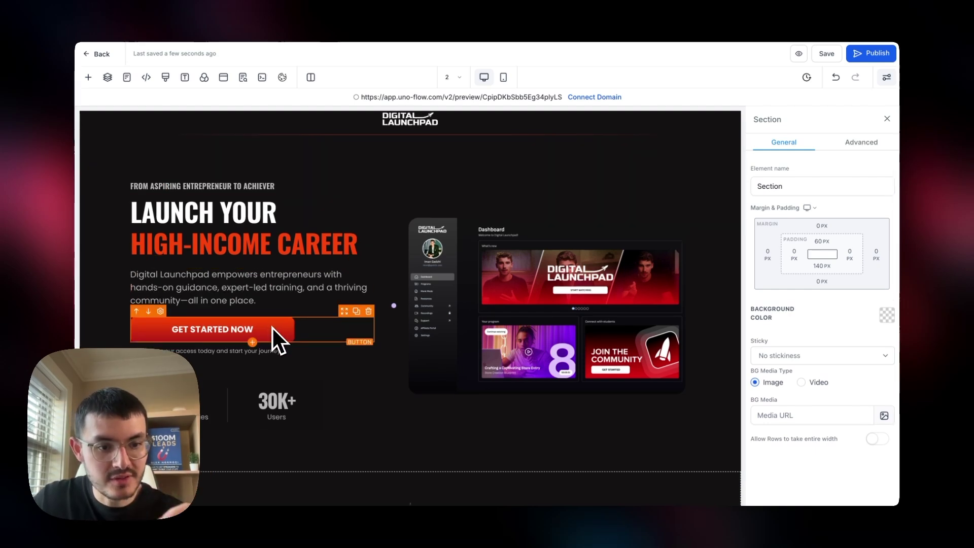
{"action": "scroll", "coordinate": [272, 327], "scroll_direction": "down", "scroll_amount": 1}
{"action": "scroll", "coordinate": [273, 328], "scroll_direction": "down", "scroll_amount": 5}
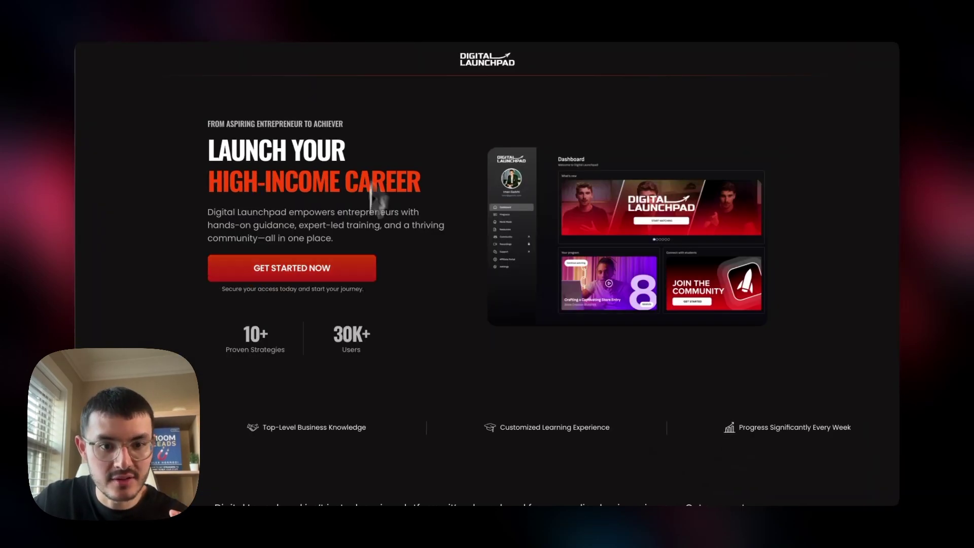
{"action": "scroll", "coordinate": [485, 209], "scroll_direction": "down", "scroll_amount": 4}
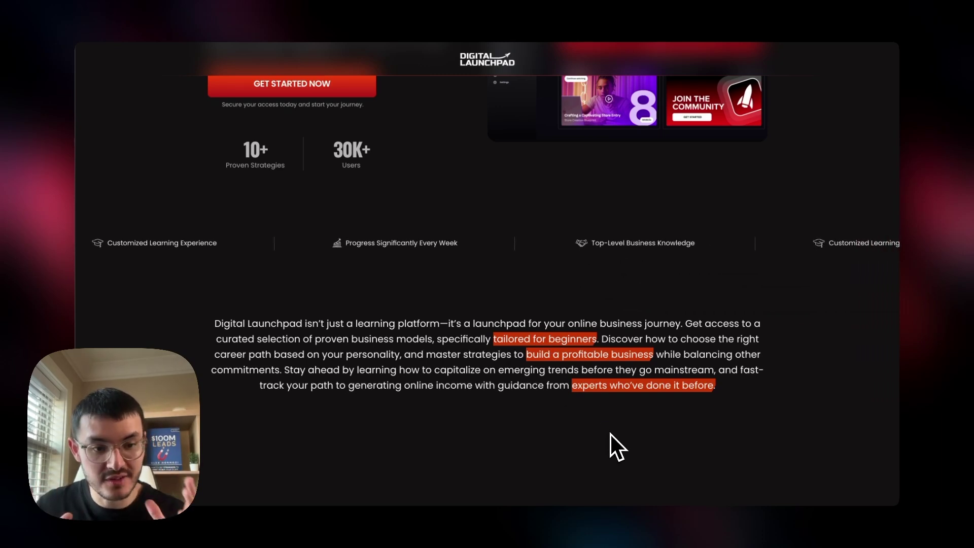
{"action": "scroll", "coordinate": [610, 434], "scroll_direction": "down", "scroll_amount": 5}
{"action": "scroll", "coordinate": [611, 434], "scroll_direction": "down", "scroll_amount": 1}
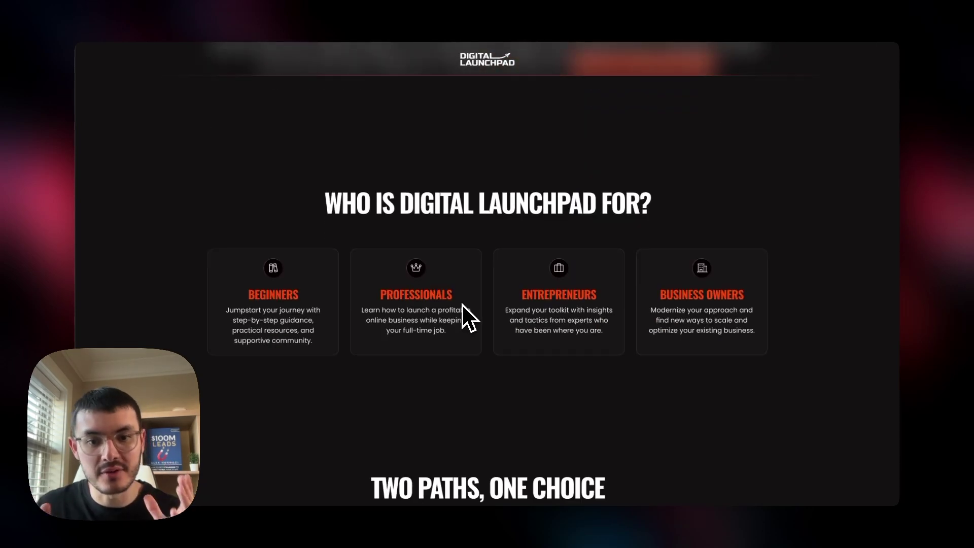
{"action": "key", "text": "Escape"}
{"action": "scroll", "coordinate": [528, 345], "scroll_direction": "down", "scroll_amount": 6}
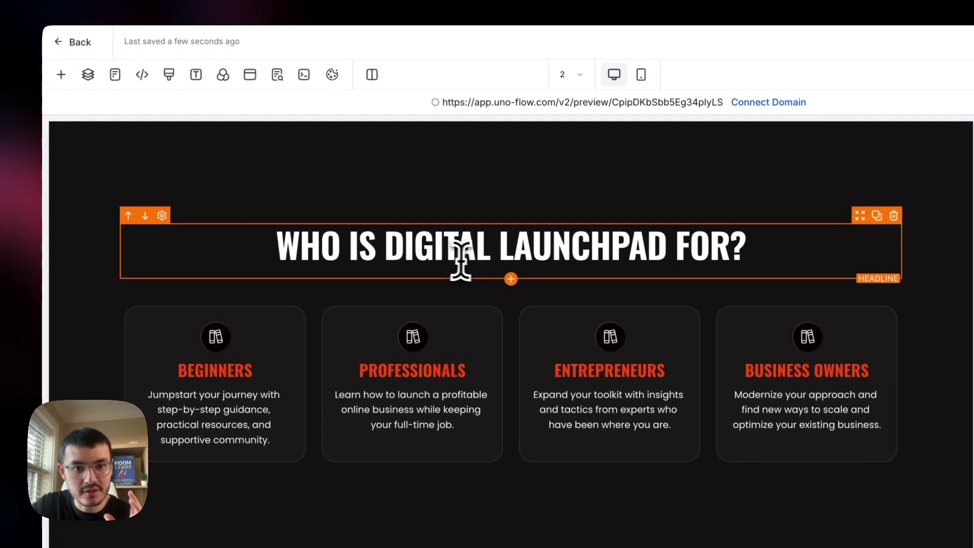
- Check the page's global headline and content fonts in the typography settings
{"action": "left_click", "coordinate": [389, 248]}
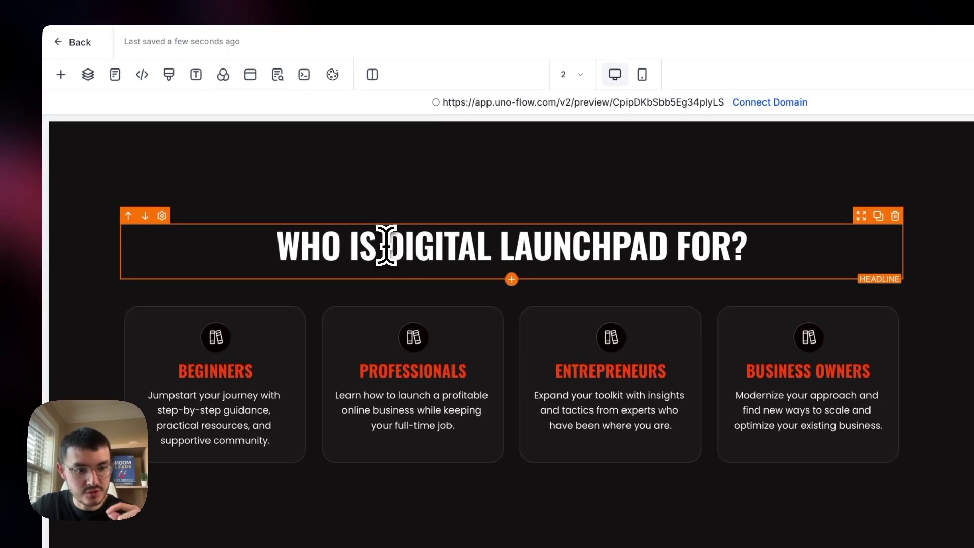
{"action": "left_click", "coordinate": [195, 75]}
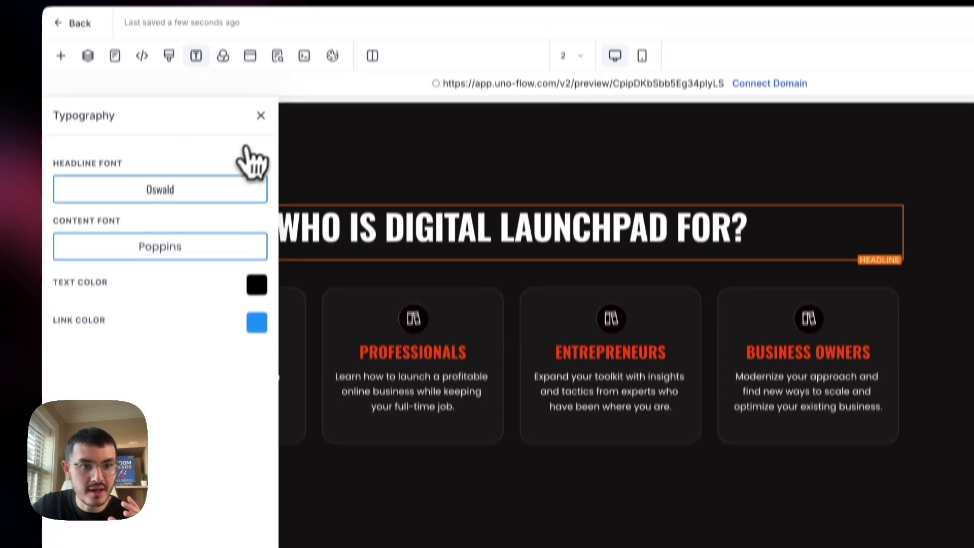
{"action": "left_click", "coordinate": [261, 64]}
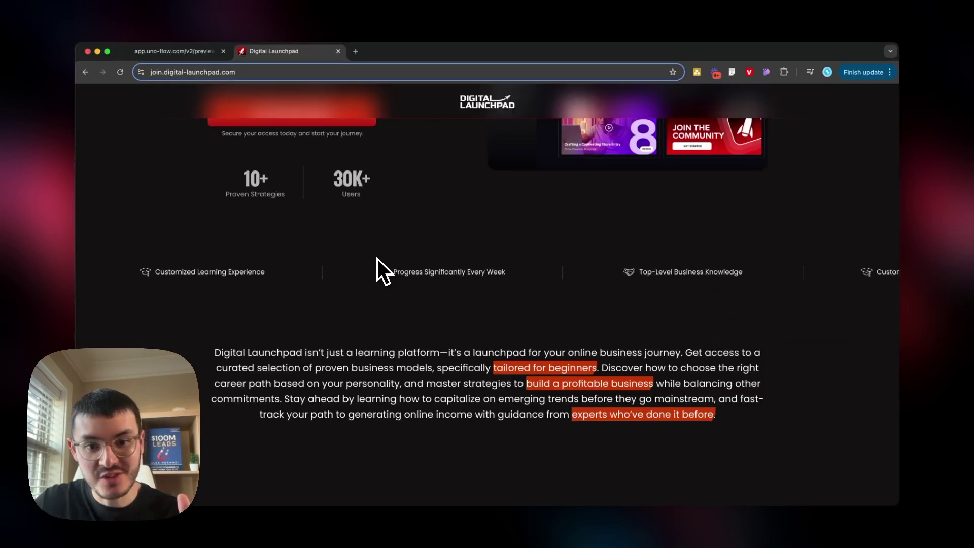
- Compare the "Who is Digital Launchpad for?" section on the original page with the rebuilt preview
{"action": "scroll", "coordinate": [377, 259], "scroll_direction": "down", "scroll_amount": 6}
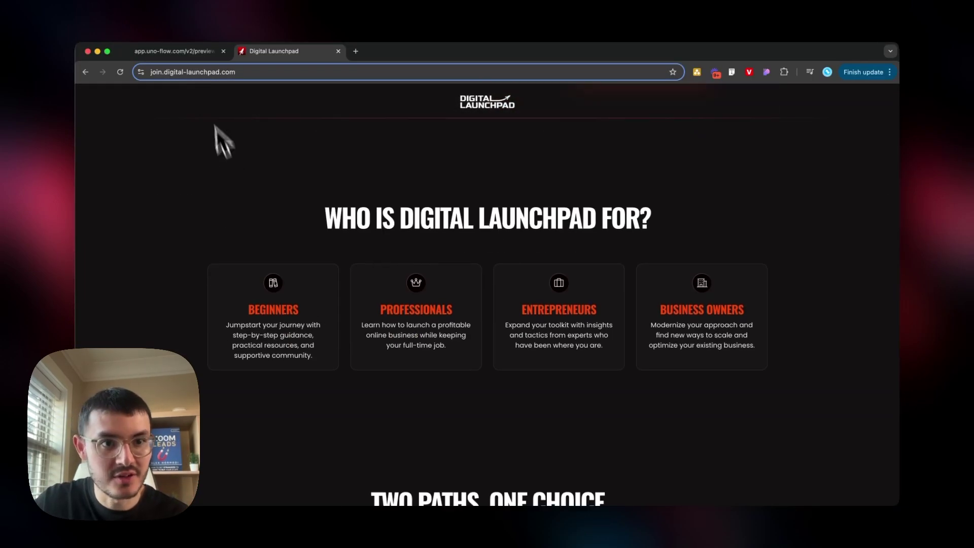
{"action": "left_click", "coordinate": [188, 56]}
{"action": "scroll", "coordinate": [522, 369], "scroll_direction": "down", "scroll_amount": 5}
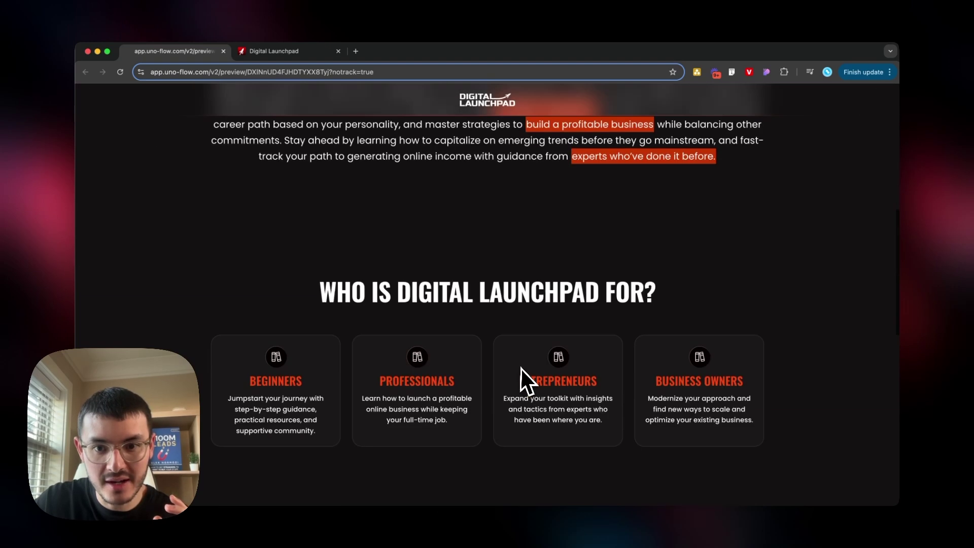
{"action": "left_click", "coordinate": [300, 53]}
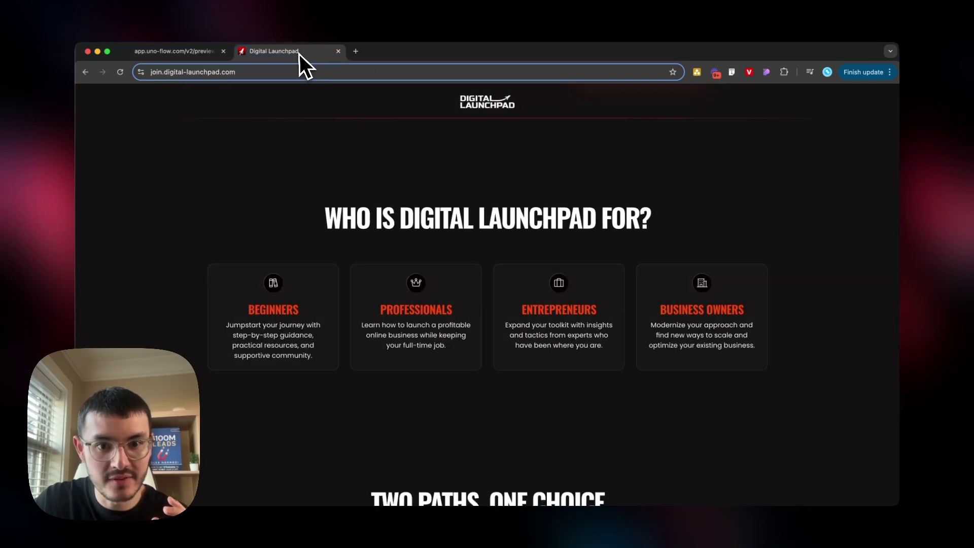
{"action": "left_click", "coordinate": [206, 54]}
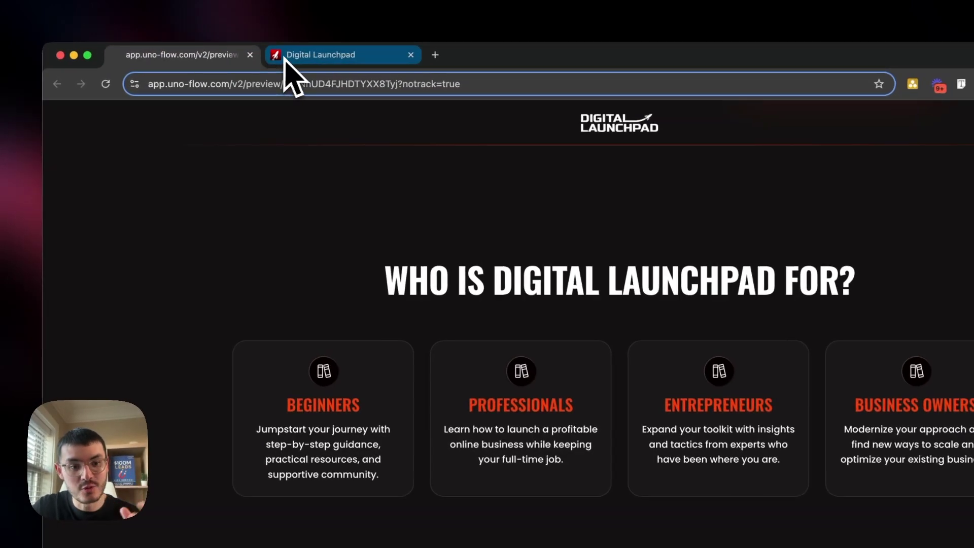
{"action": "left_click", "coordinate": [289, 58]}
{"action": "left_click", "coordinate": [194, 63]}
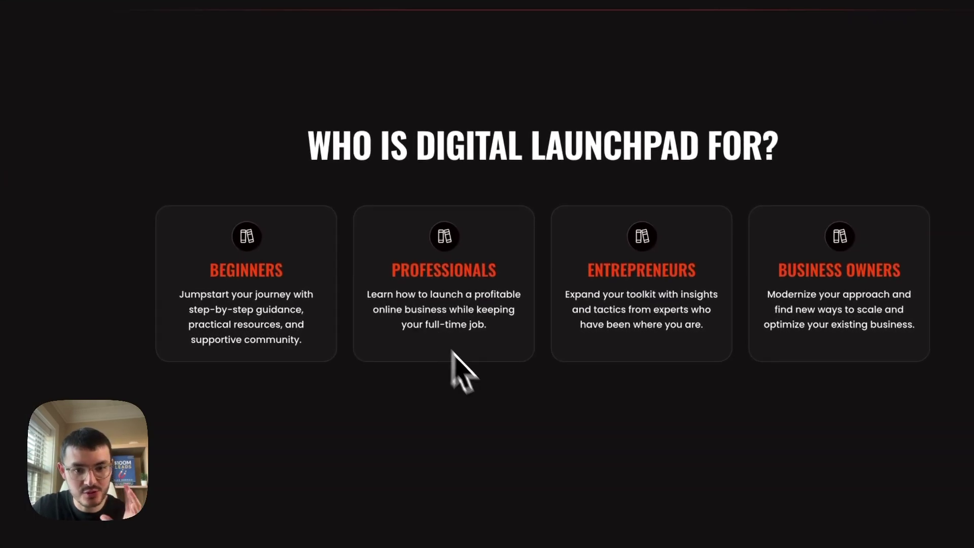
- Compare the "More than 30,000 like-minded people" section in the rebuilt preview with the original page
{"action": "scroll", "coordinate": [535, 502], "scroll_direction": "down", "scroll_amount": 3}
{"action": "scroll", "coordinate": [443, 385], "scroll_direction": "down", "scroll_amount": 5}
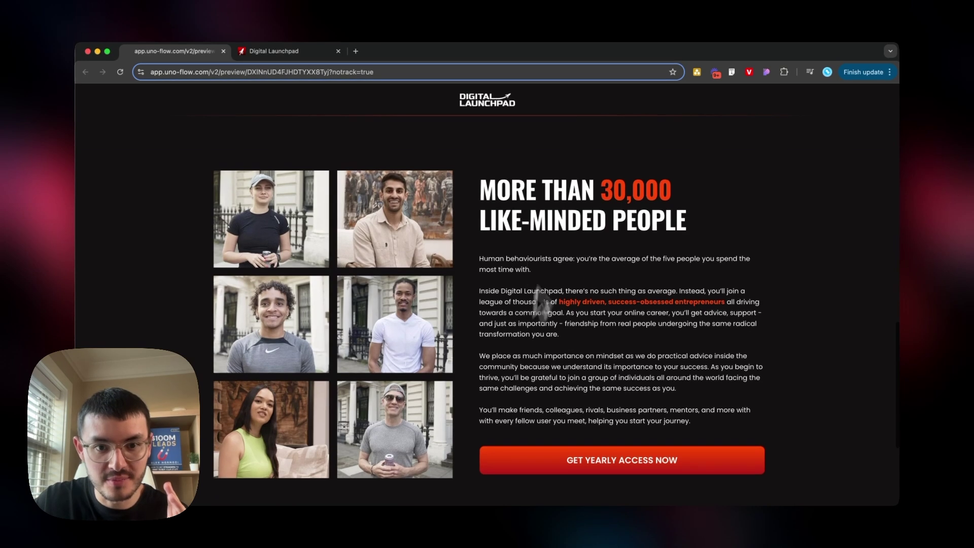
{"action": "left_click", "coordinate": [292, 51]}
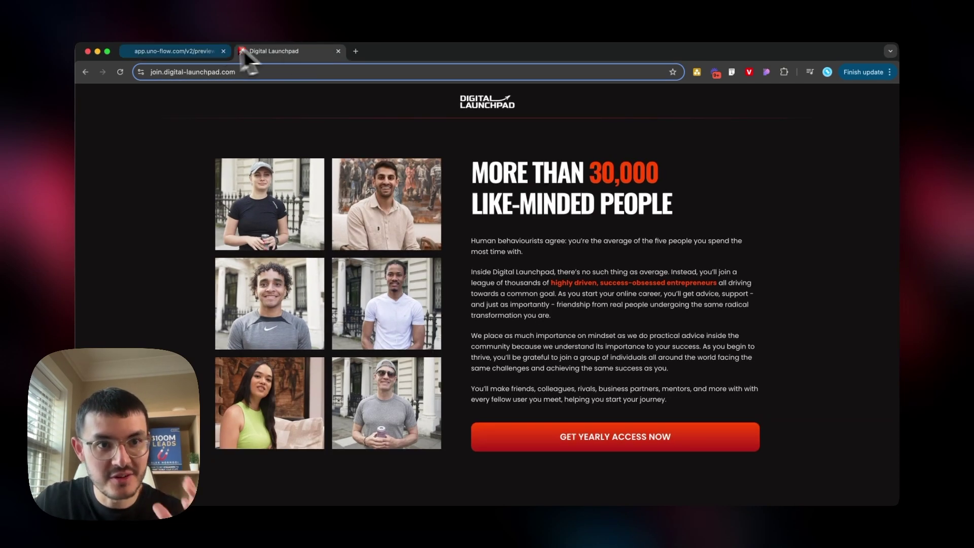
{"action": "left_click", "coordinate": [195, 50]}
{"action": "left_click", "coordinate": [260, 54]}
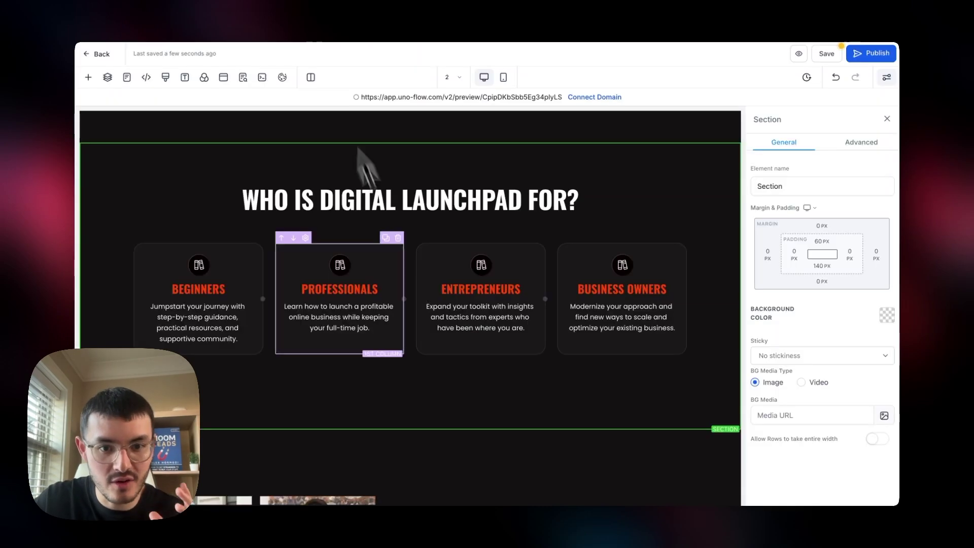
- Inspect the image, headline and paragraph elements of the "More than 30,000 like-minded people" section in the page builder
{"action": "scroll", "coordinate": [404, 266], "scroll_direction": "up", "scroll_amount": 5}
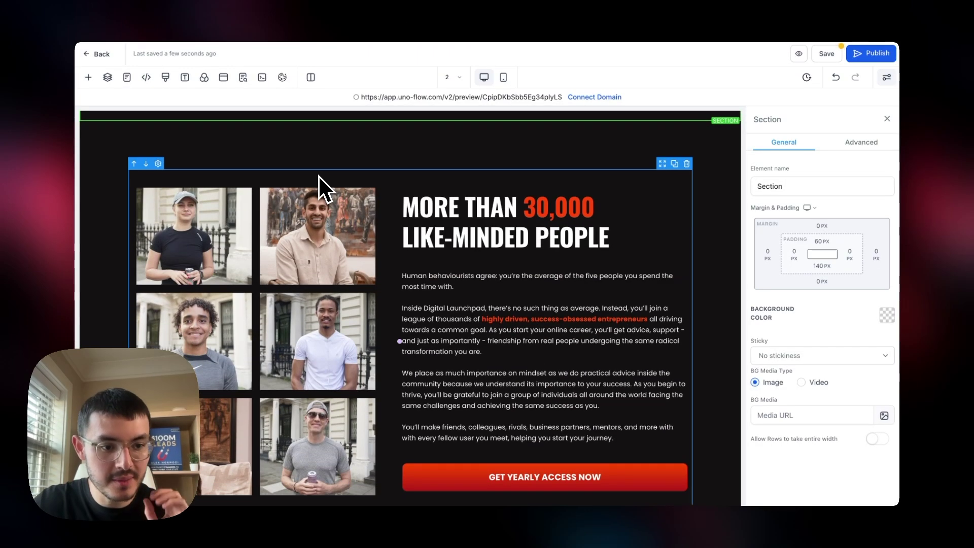
{"action": "scroll", "coordinate": [318, 175], "scroll_direction": "down", "scroll_amount": 1}
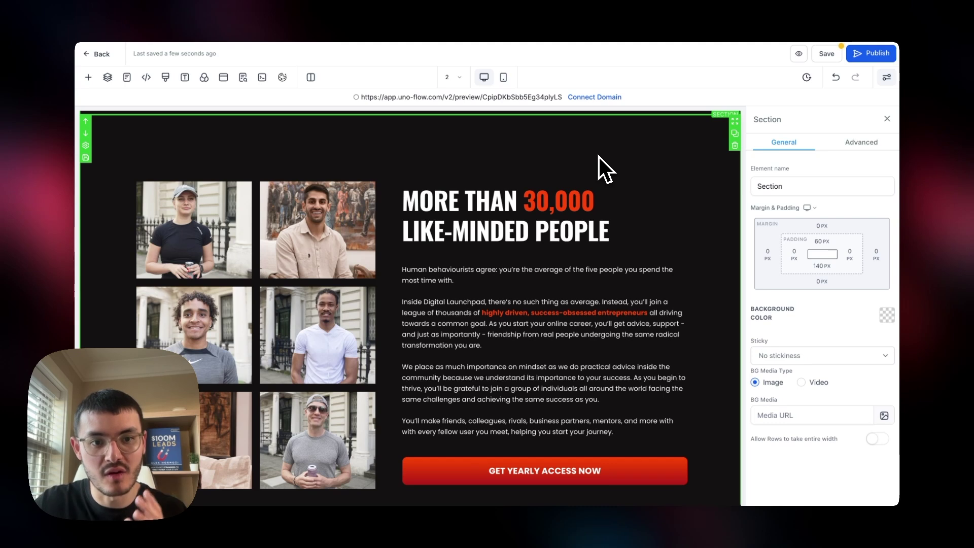
{"action": "scroll", "coordinate": [355, 157], "scroll_direction": "down", "scroll_amount": 1}
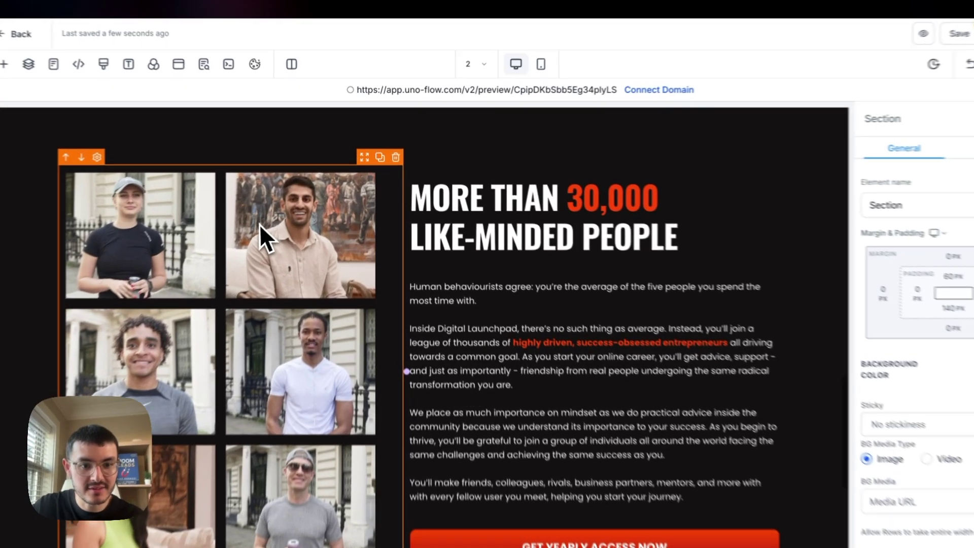
{"action": "left_click", "coordinate": [289, 217]}
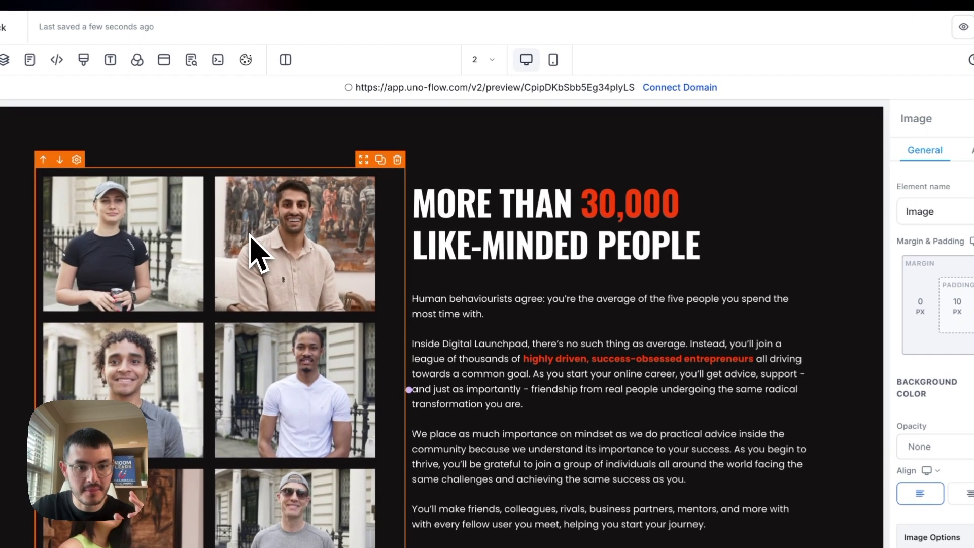
{"action": "left_click", "coordinate": [515, 170]}
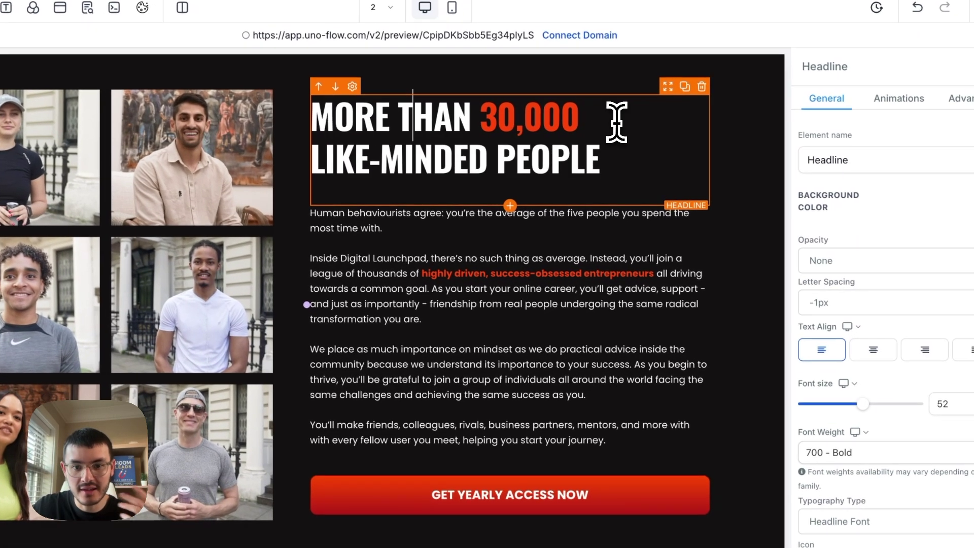
{"action": "left_click", "coordinate": [584, 224]}
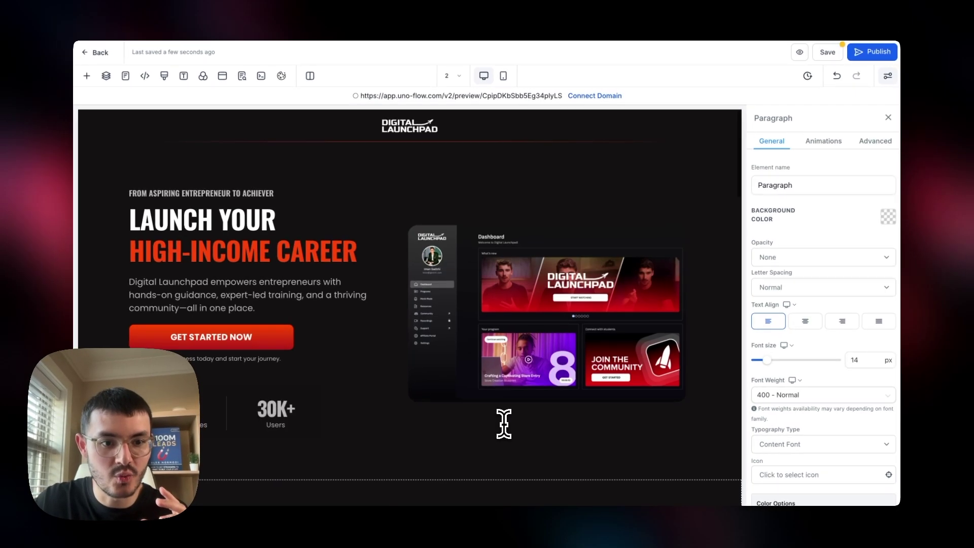
- Duplicate the "Get Started Now" button in the hero section and delete the copy
{"action": "left_click", "coordinate": [248, 258]}
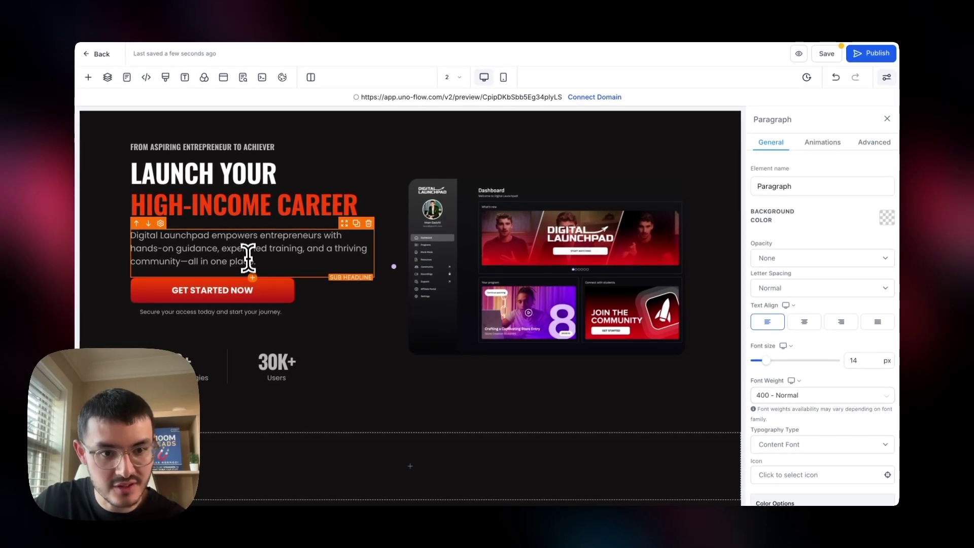
{"action": "left_click", "coordinate": [255, 289]}
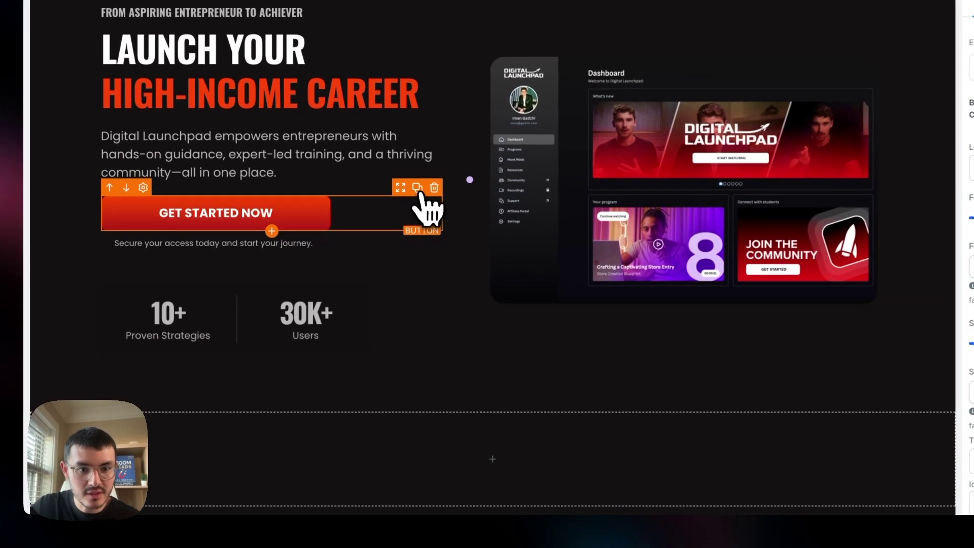
{"action": "left_click", "coordinate": [417, 188]}
{"action": "left_click", "coordinate": [256, 261]}
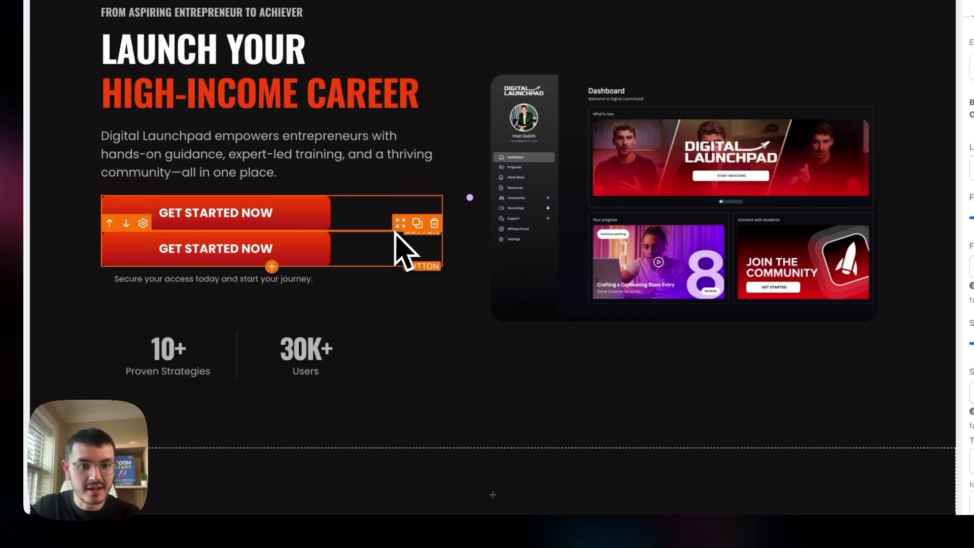
{"action": "left_click_drag", "start_coordinate": [403, 239], "coordinate": [583, 391]}
{"action": "left_click", "coordinate": [717, 321]}
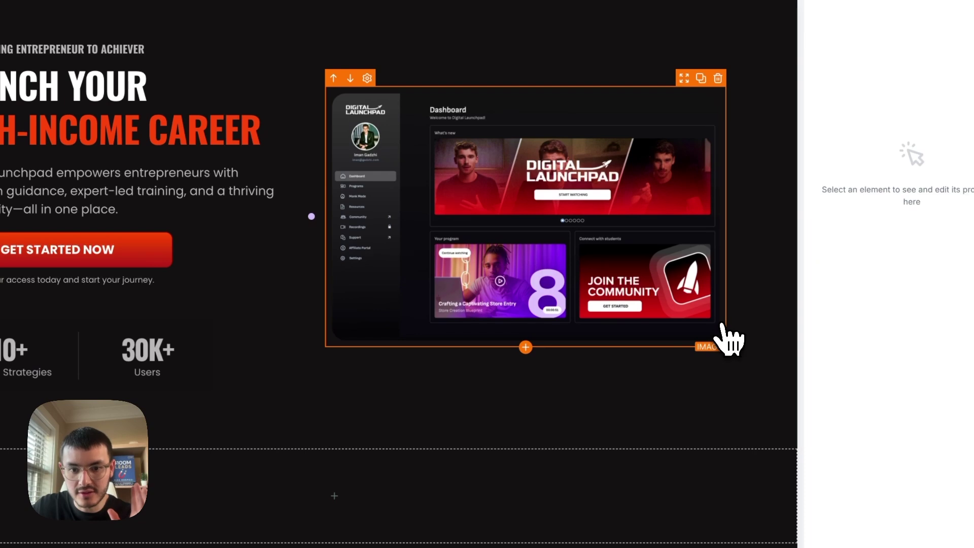
- Set the "Get Yearly Access Now" button's Full Width option to Fill Width
{"action": "scroll", "coordinate": [710, 355], "scroll_direction": "down", "scroll_amount": 10}
{"action": "scroll", "coordinate": [680, 378], "scroll_direction": "up", "scroll_amount": 5}
{"action": "scroll", "coordinate": [653, 380], "scroll_direction": "down", "scroll_amount": 3}
{"action": "left_click", "coordinate": [564, 302]}
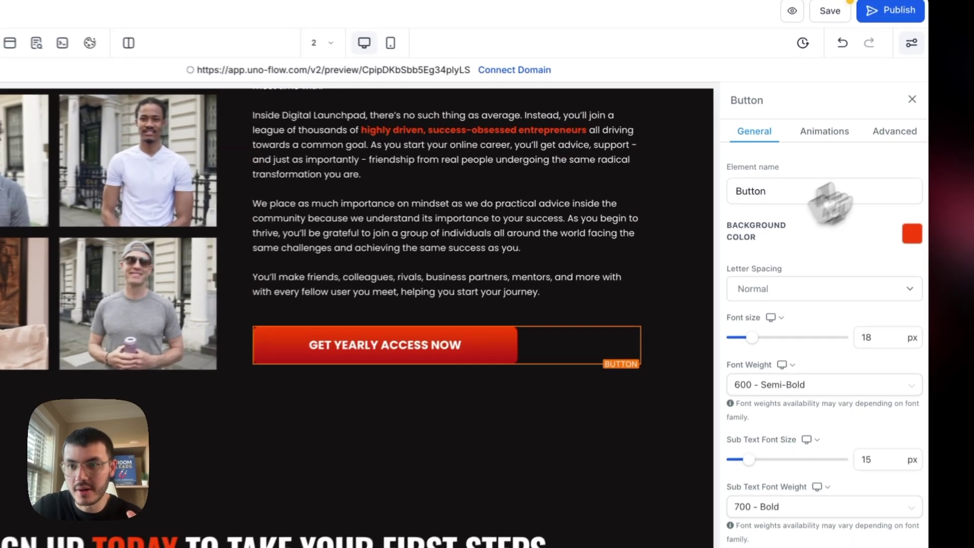
{"action": "left_click", "coordinate": [875, 143]}
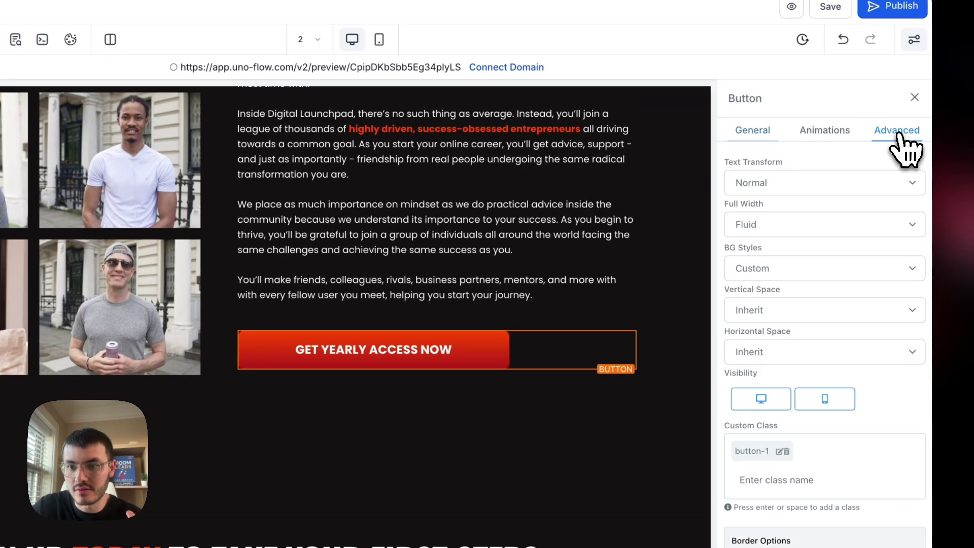
{"action": "left_click", "coordinate": [741, 226]}
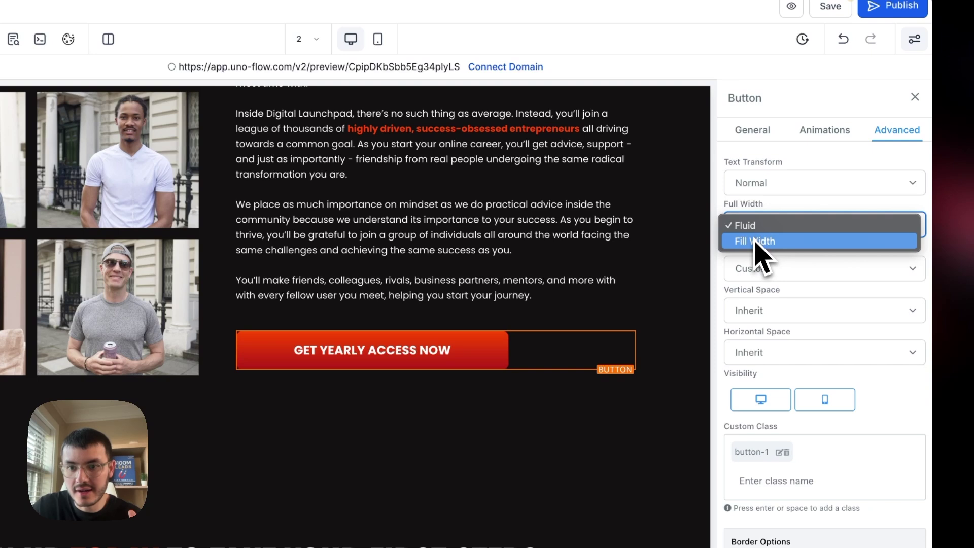
{"action": "left_click", "coordinate": [755, 242]}
{"action": "left_click", "coordinate": [684, 358]}
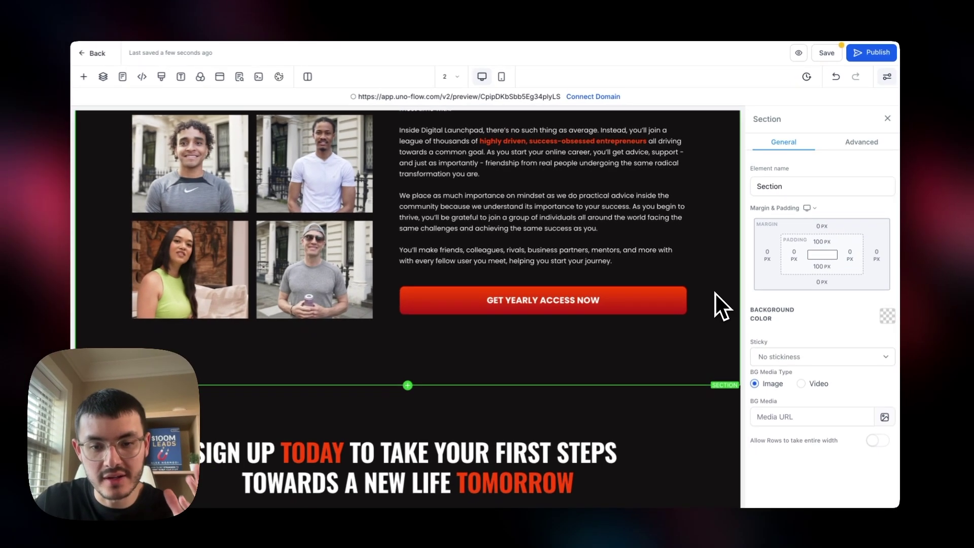
- Compare the "More than 30,000 like-minded people" headline in the builder with the one on the original page
{"action": "scroll", "coordinate": [716, 294], "scroll_direction": "up", "scroll_amount": 4}
{"action": "left_click", "coordinate": [527, 213]}
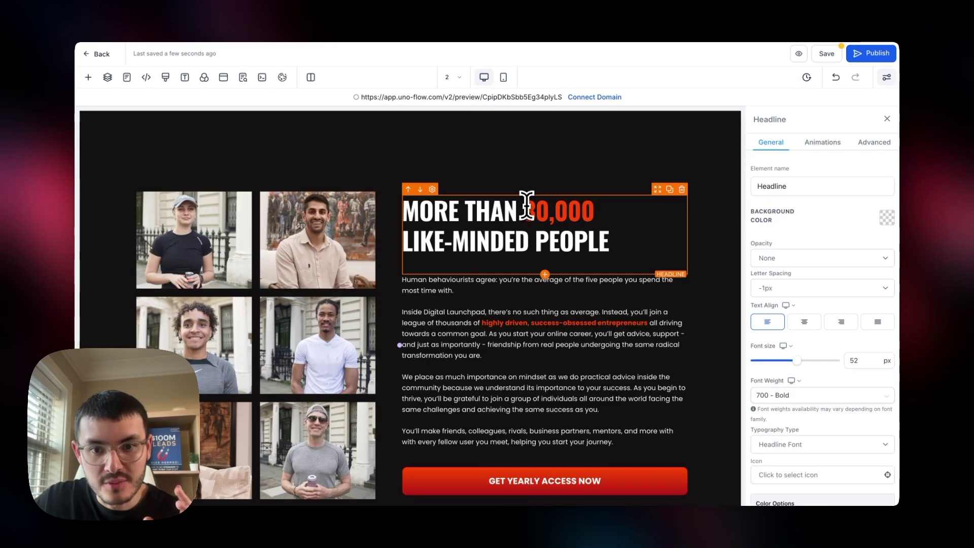
{"action": "left_click", "coordinate": [485, 97]}
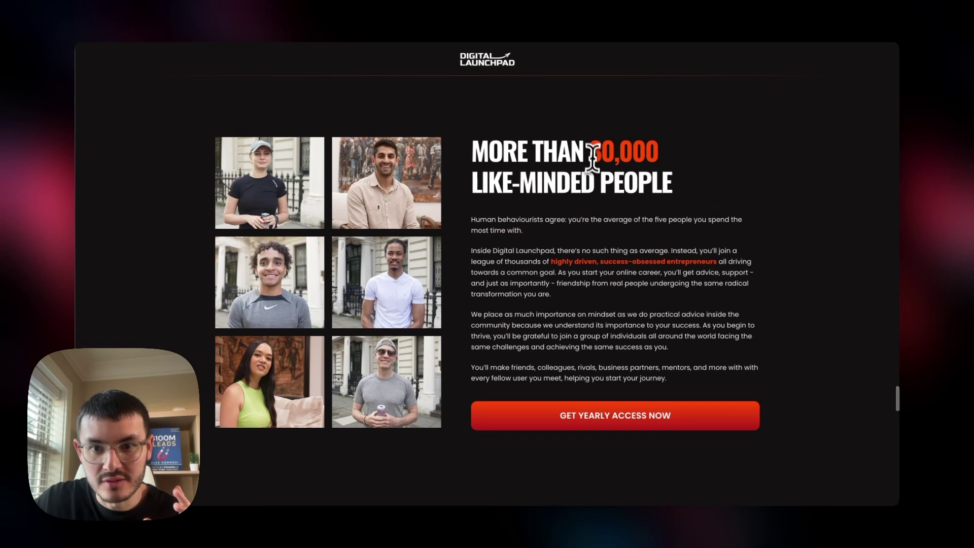
{"action": "left_click_drag", "start_coordinate": [592, 158], "coordinate": [642, 153]}
{"action": "left_click", "coordinate": [614, 148]}
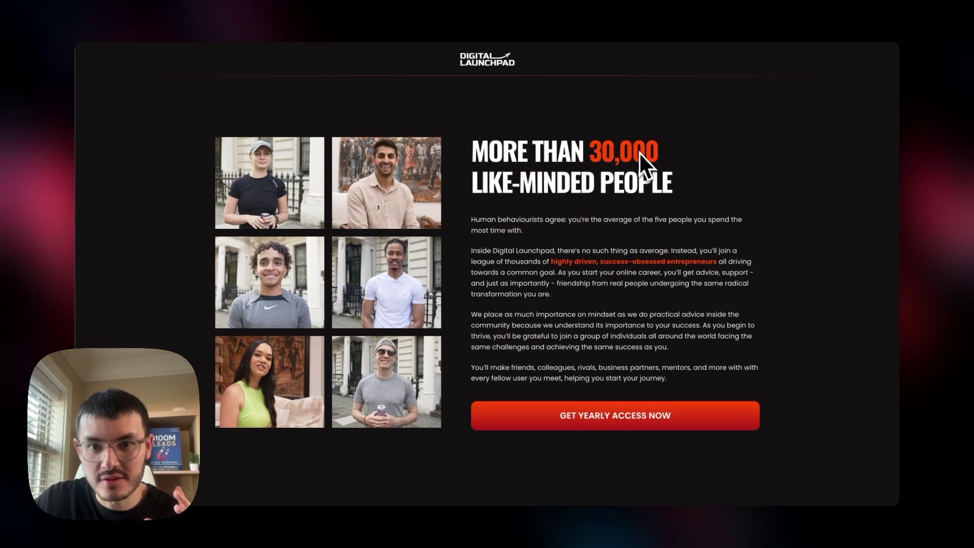
- Recolor the words "LIKE-MINDED" in the "More than 30,000 like-minded people" headline with the custom red, My Custom Color 30
{"action": "left_click", "coordinate": [323, 17]}
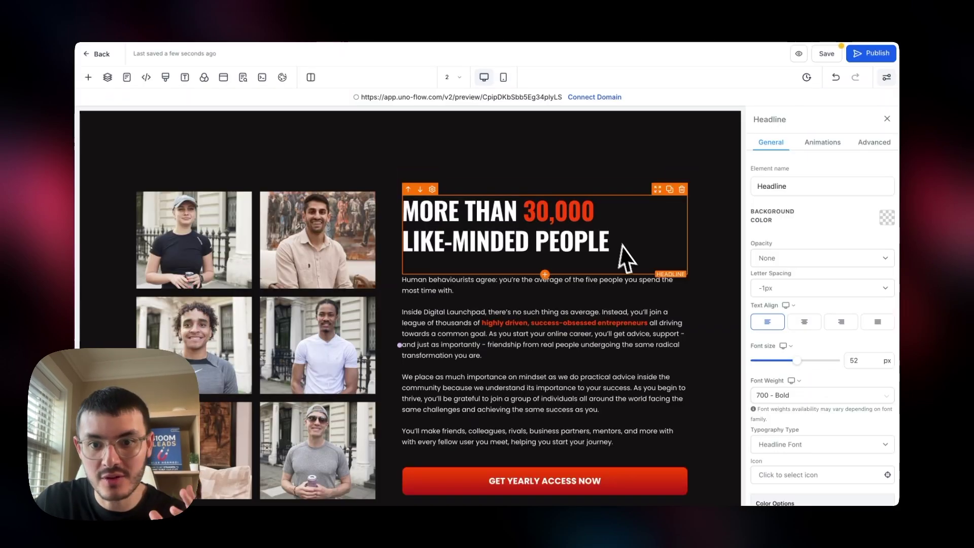
{"action": "double_click", "coordinate": [530, 202]}
{"action": "left_click", "coordinate": [616, 209]}
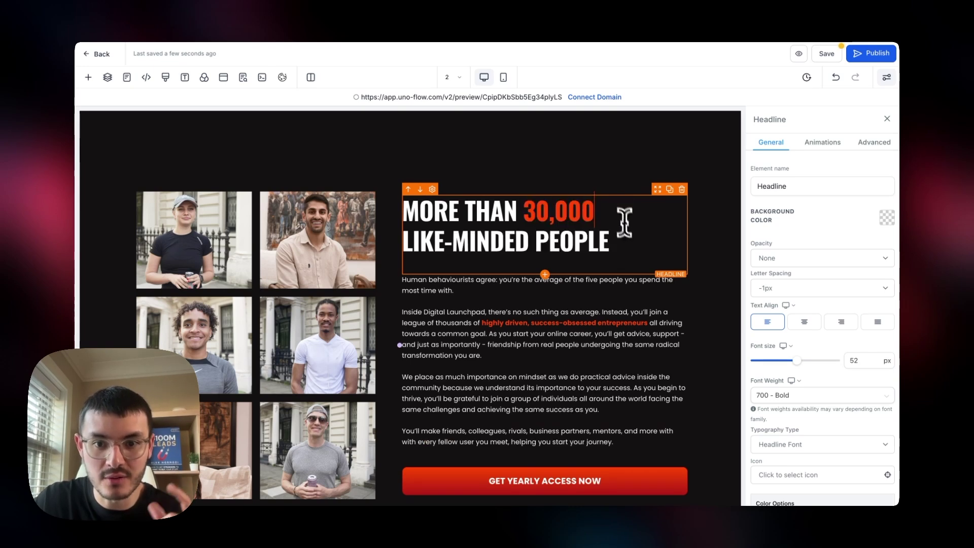
{"action": "scroll", "coordinate": [573, 213], "scroll_direction": "down", "scroll_amount": 1}
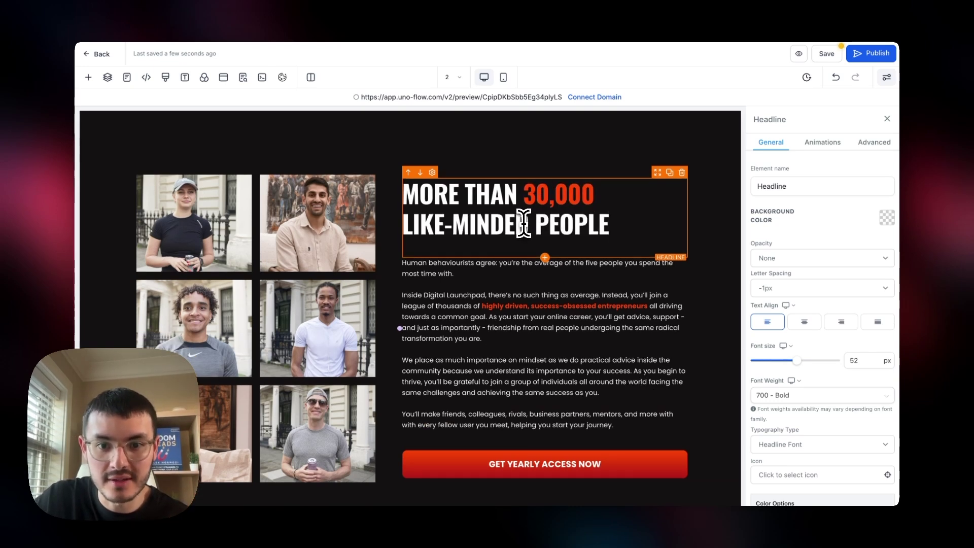
{"action": "left_click_drag", "start_coordinate": [524, 223], "coordinate": [403, 223]}
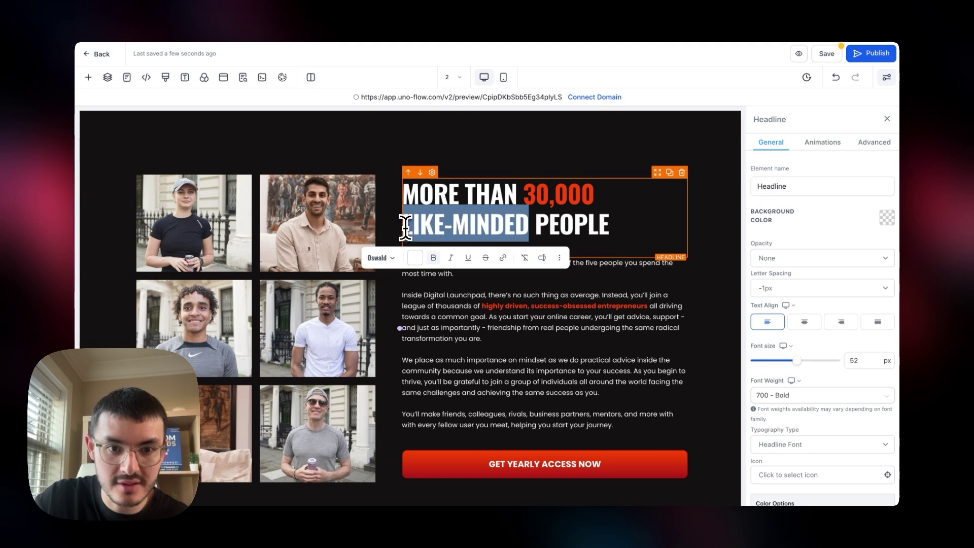
{"action": "left_click", "coordinate": [417, 258]}
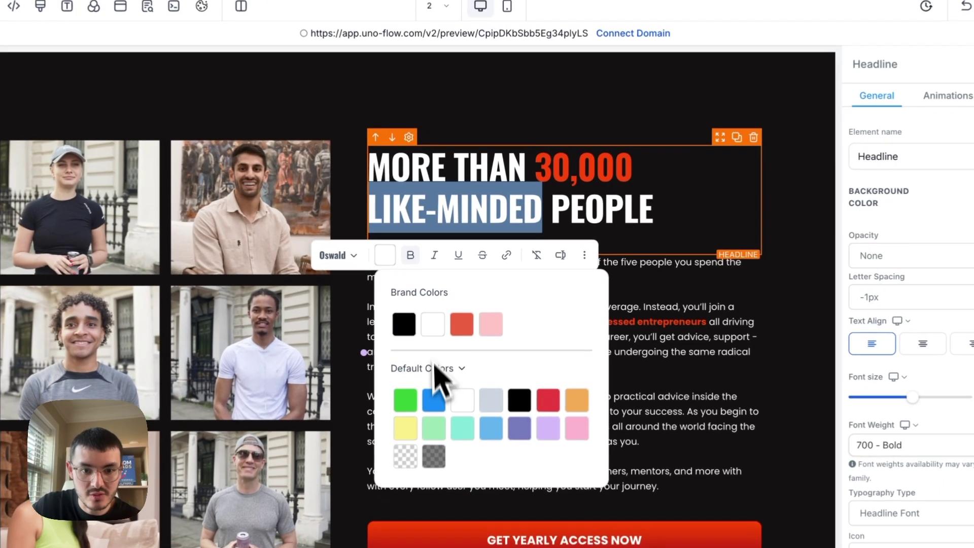
{"action": "left_click", "coordinate": [449, 338]}
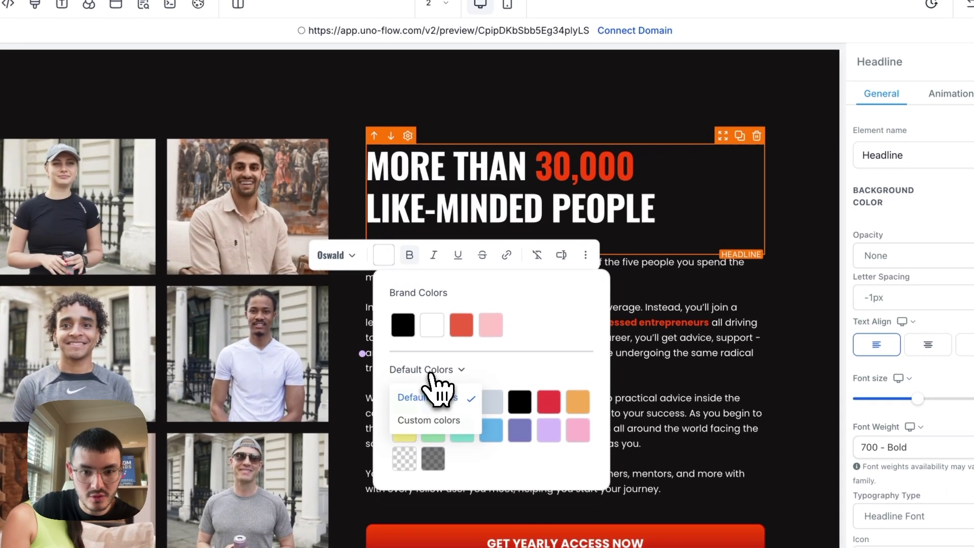
{"action": "left_click", "coordinate": [434, 419]}
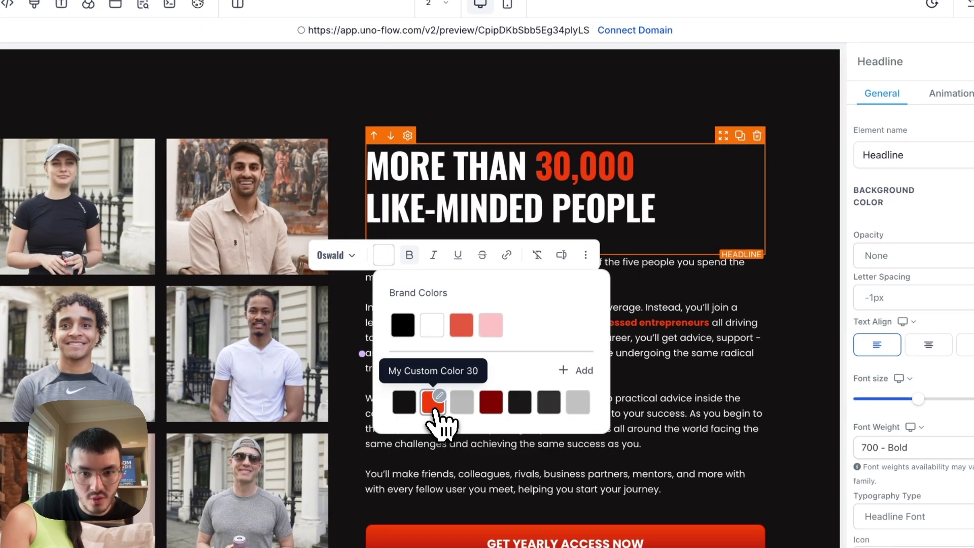
{"action": "left_click", "coordinate": [433, 403]}
{"action": "left_click", "coordinate": [627, 65]}
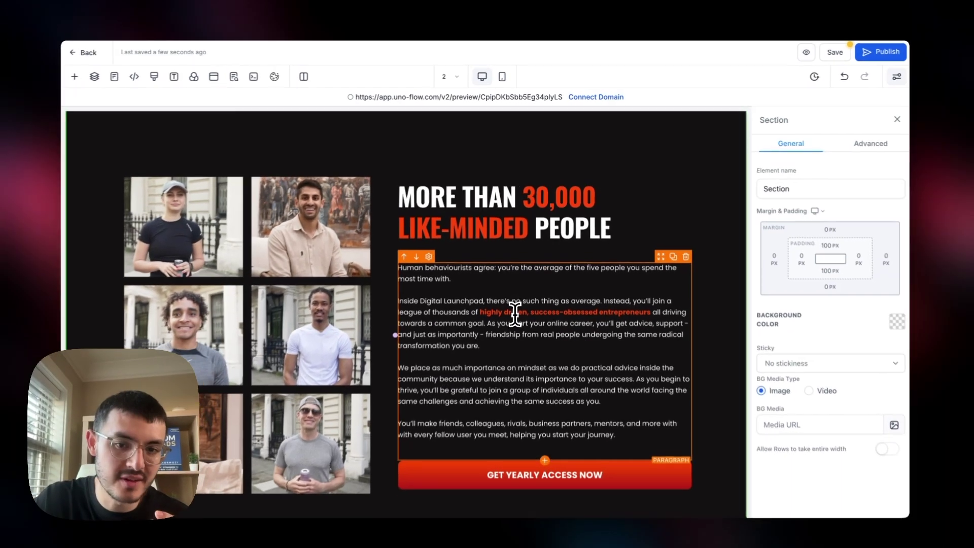
- Undo the color change on the words "LIKE-MINDED" in the headline
{"action": "left_click", "coordinate": [529, 215]}
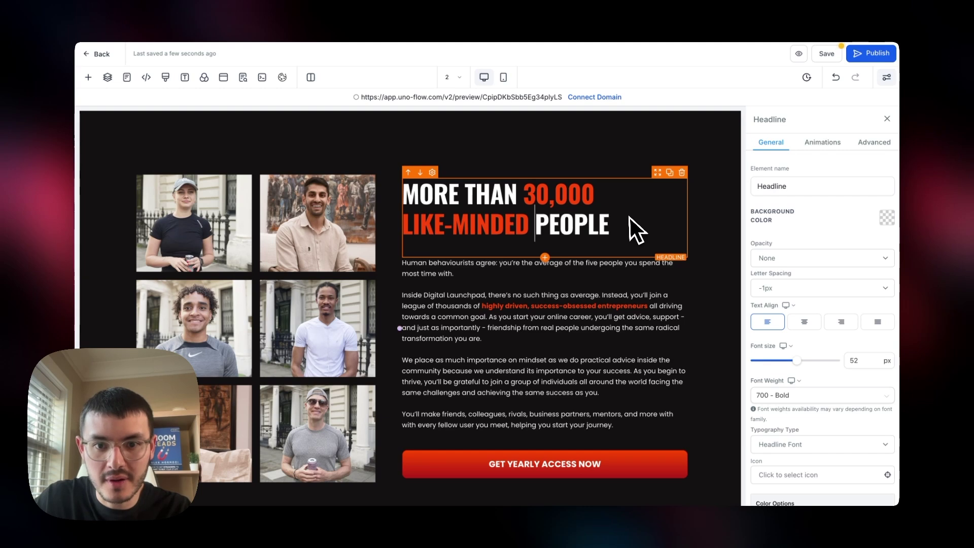
{"action": "left_click", "coordinate": [629, 216]}
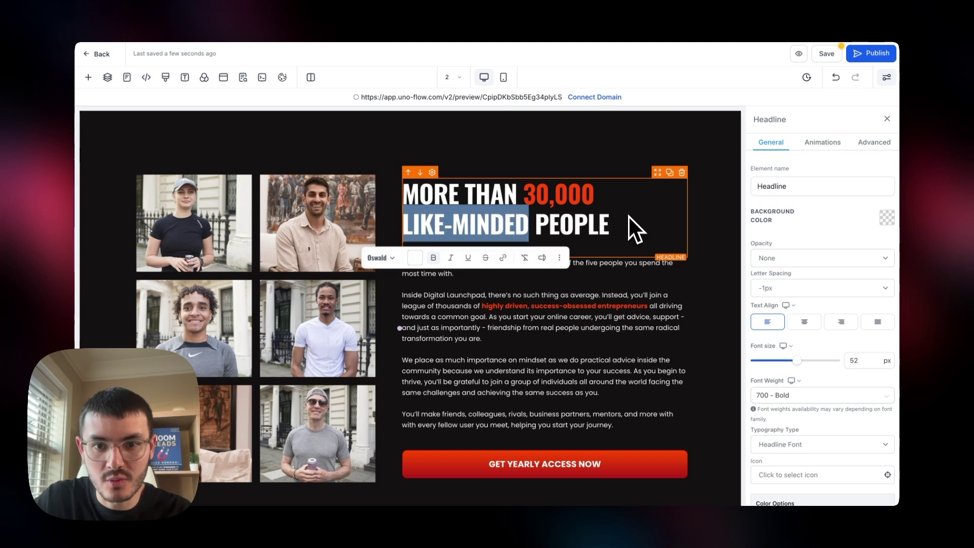
{"action": "left_click", "coordinate": [624, 177]}
- Compare the "Sign up today to take your first steps" section in the builder and its preview with the original Digital Launchpad page
{"action": "scroll", "coordinate": [618, 238], "scroll_direction": "down", "scroll_amount": 2}
{"action": "scroll", "coordinate": [618, 241], "scroll_direction": "down", "scroll_amount": 6}
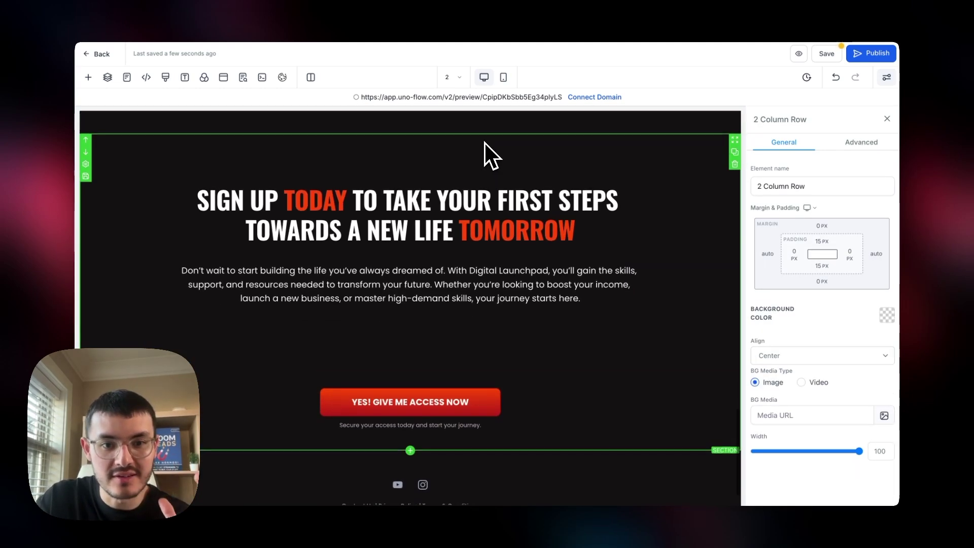
{"action": "left_click", "coordinate": [254, 51]}
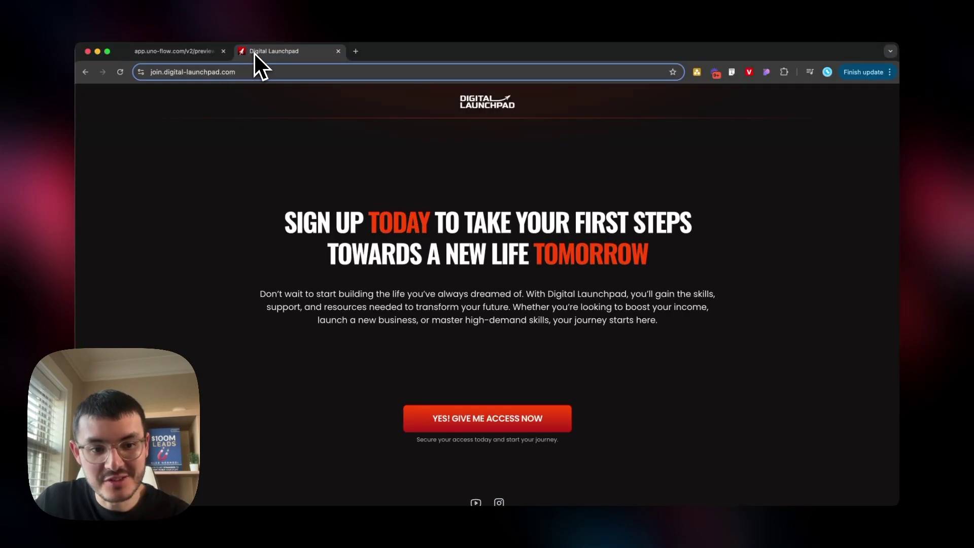
{"action": "left_click", "coordinate": [175, 56]}
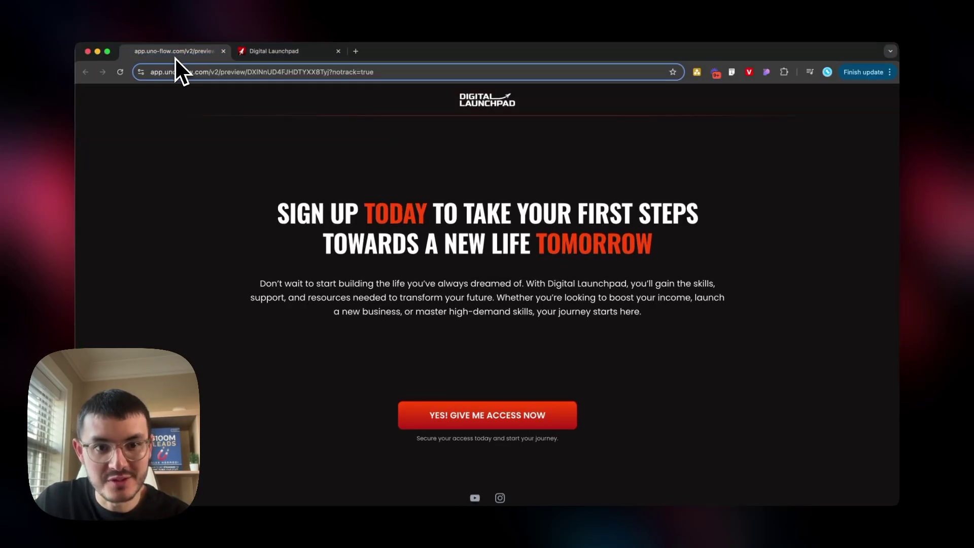
{"action": "left_click", "coordinate": [265, 54]}
{"action": "left_click", "coordinate": [203, 54]}
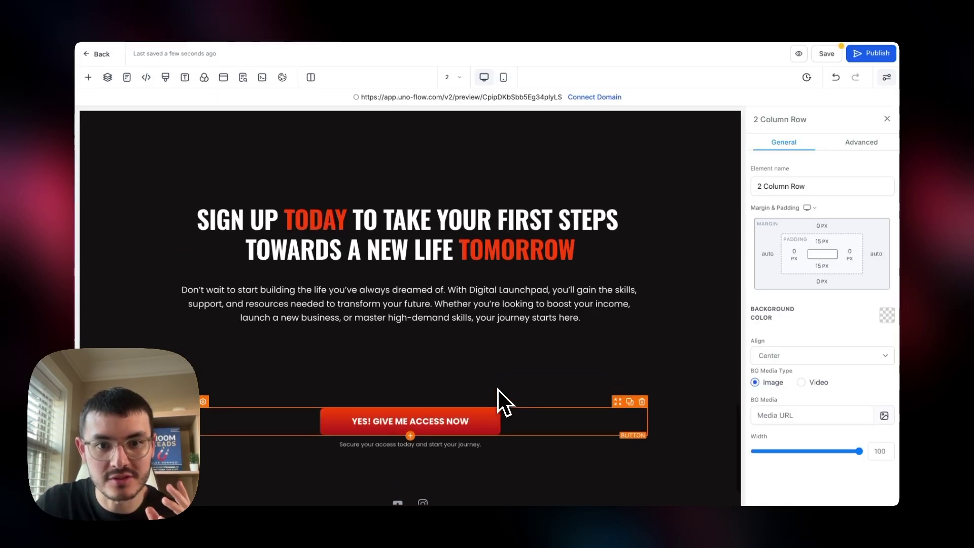
- Try the "Sign up today" section's one-column row at a width of 100 and restore it to 85
{"action": "scroll", "coordinate": [425, 236], "scroll_direction": "up", "scroll_amount": 1}
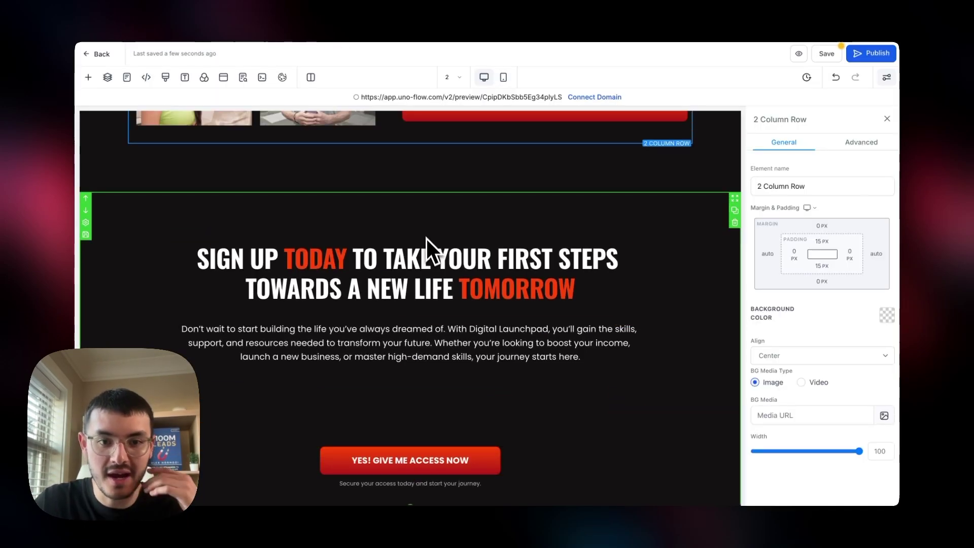
{"action": "left_click", "coordinate": [425, 232]}
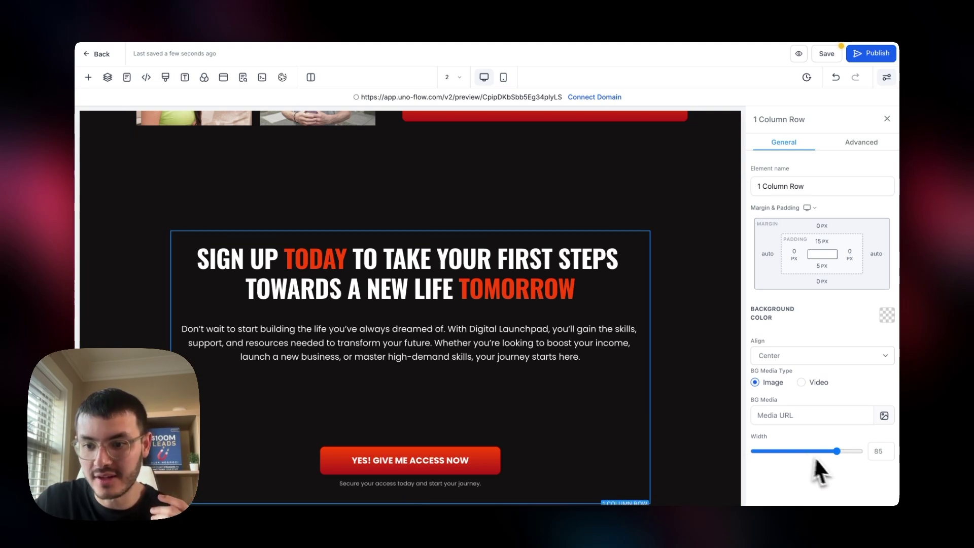
{"action": "left_click_drag", "start_coordinate": [833, 455], "coordinate": [881, 449]}
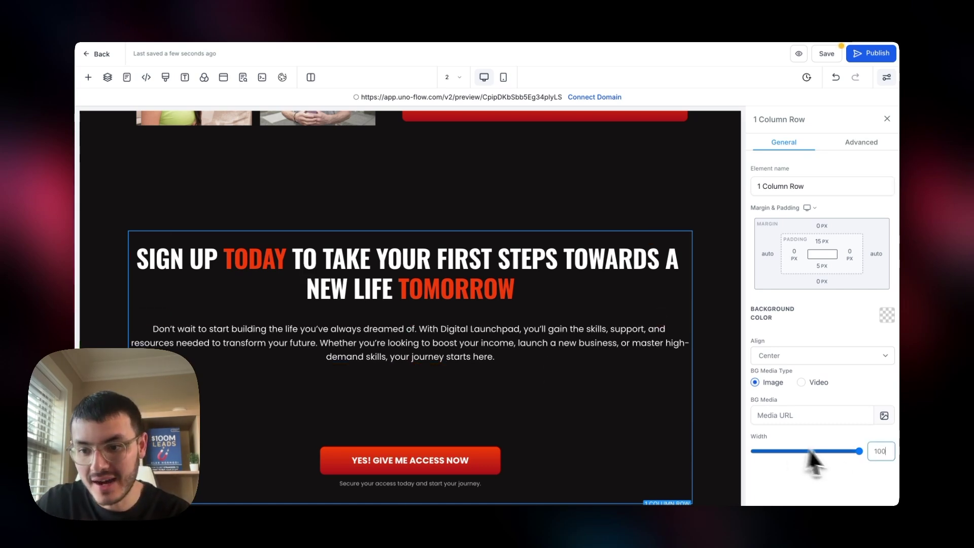
{"action": "left_click", "coordinate": [857, 452]}
{"action": "left_click_drag", "start_coordinate": [858, 452], "coordinate": [836, 453]}
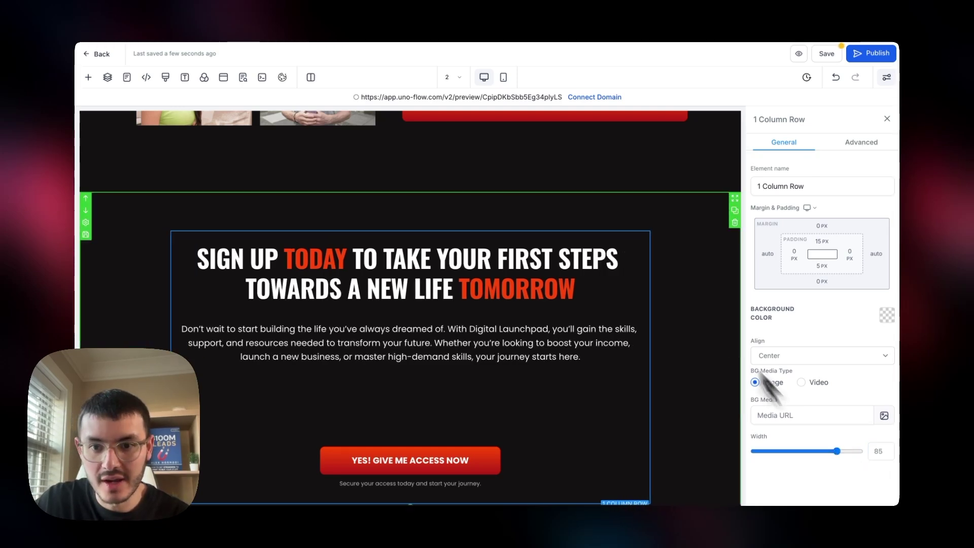
- Examine the highlighted phrases in the original page's "Digital Launchpad isn't just a learning platform" paragraph and select the matching paragraph in the builder
{"action": "left_click", "coordinate": [641, 210]}
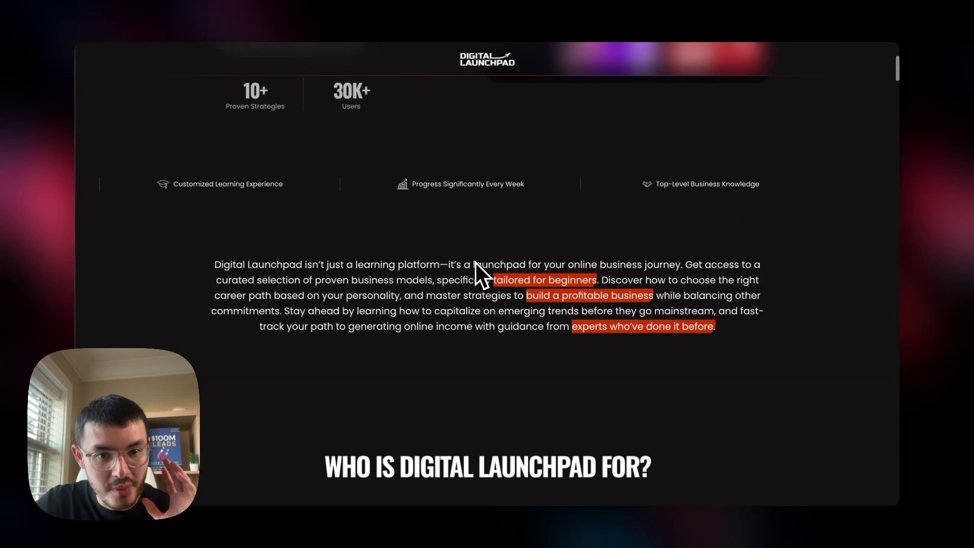
{"action": "scroll", "coordinate": [476, 263], "scroll_direction": "up", "scroll_amount": 5}
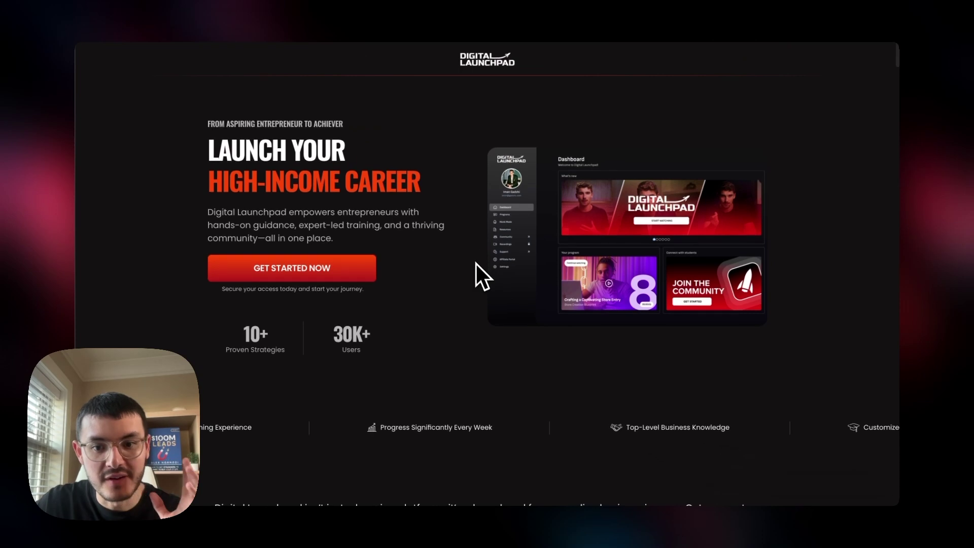
{"action": "scroll", "coordinate": [514, 350], "scroll_direction": "down", "scroll_amount": 3}
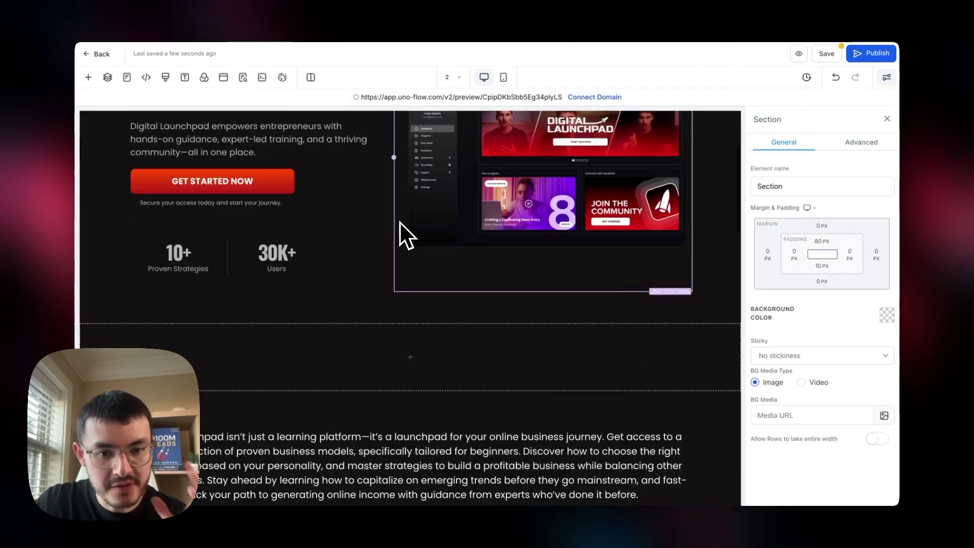
{"action": "scroll", "coordinate": [403, 233], "scroll_direction": "down", "scroll_amount": 5}
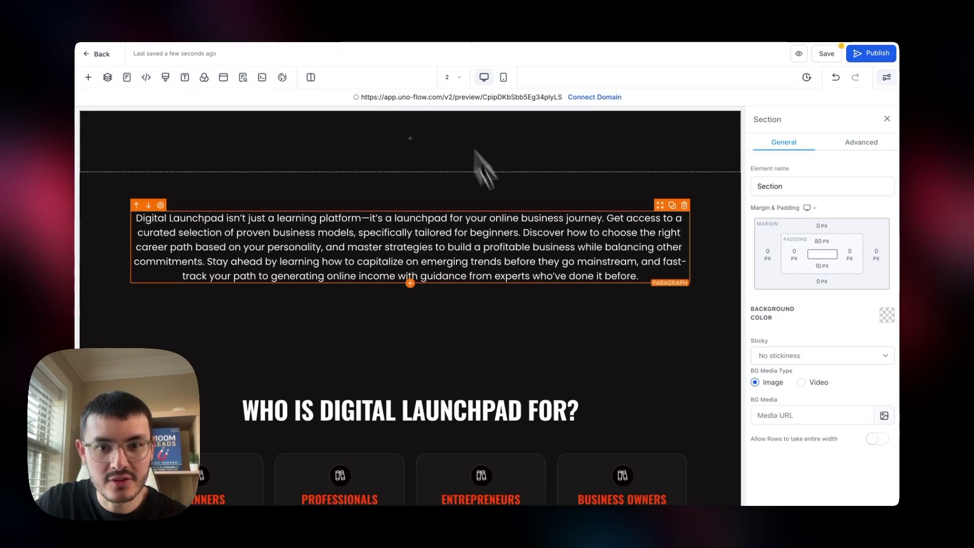
{"action": "left_click", "coordinate": [477, 223]}
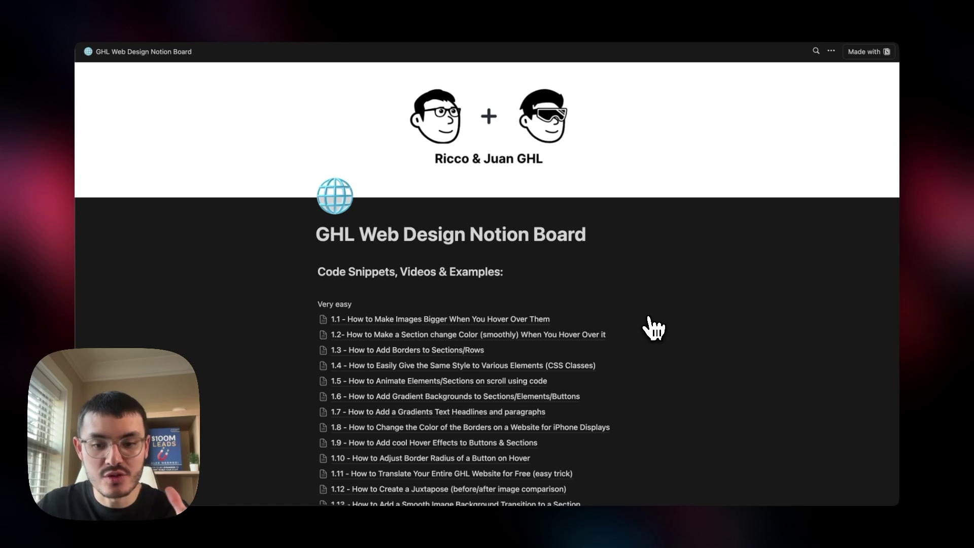
- In the GHL Web Design Notion Board, open "1.14 - How to 'Highlight' a word/phrase on a text" and copy its CSS code
{"action": "scroll", "coordinate": [655, 329], "scroll_direction": "down", "scroll_amount": 3}
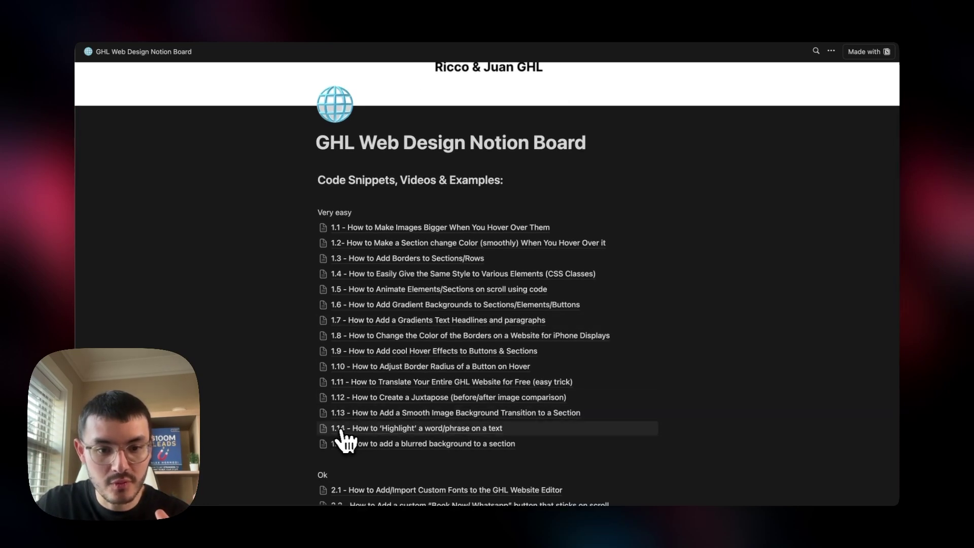
{"action": "scroll", "coordinate": [745, 310], "scroll_direction": "up", "scroll_amount": 3}
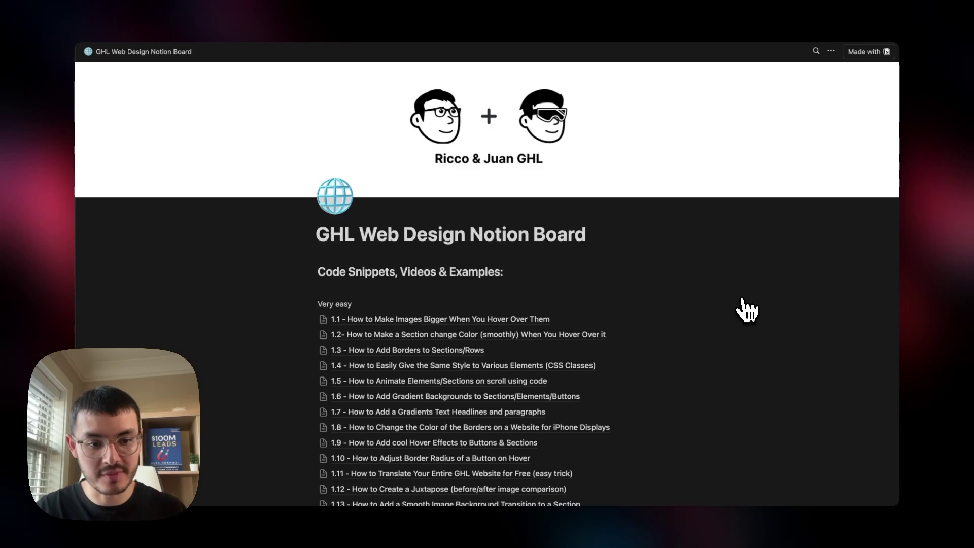
{"action": "scroll", "coordinate": [663, 298], "scroll_direction": "down", "scroll_amount": 3}
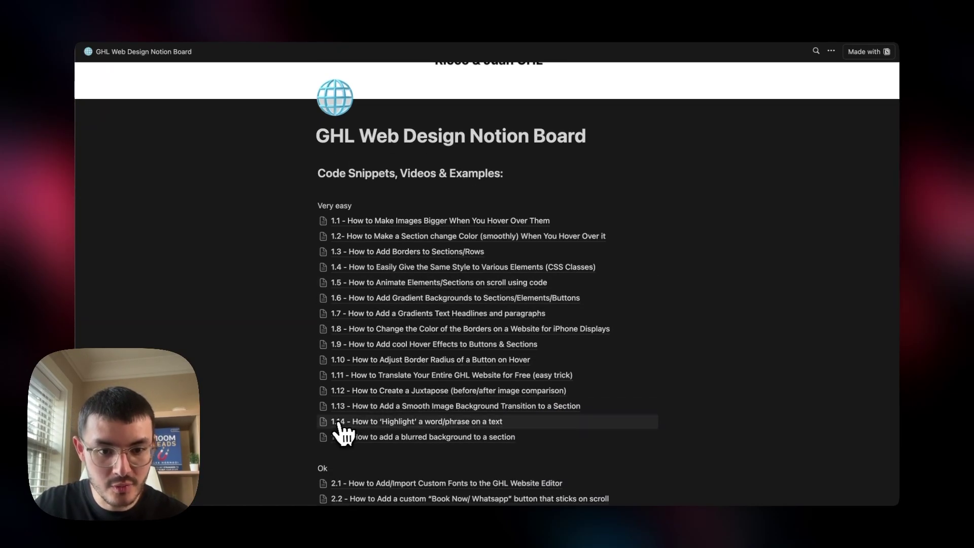
{"action": "left_click", "coordinate": [454, 426]}
{"action": "scroll", "coordinate": [746, 403], "scroll_direction": "down", "scroll_amount": 7}
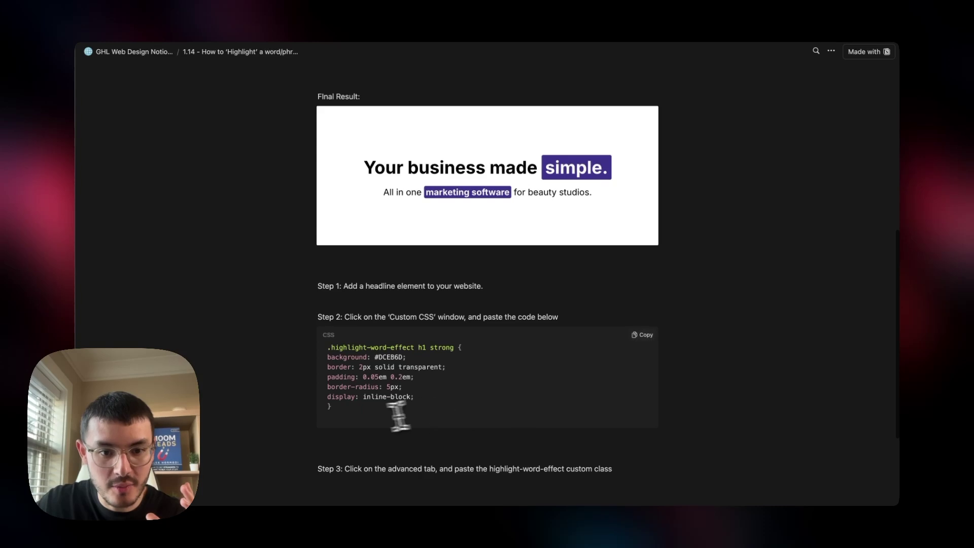
{"action": "left_click_drag", "start_coordinate": [362, 416], "coordinate": [317, 349]}
{"action": "key", "text": "super+c"}
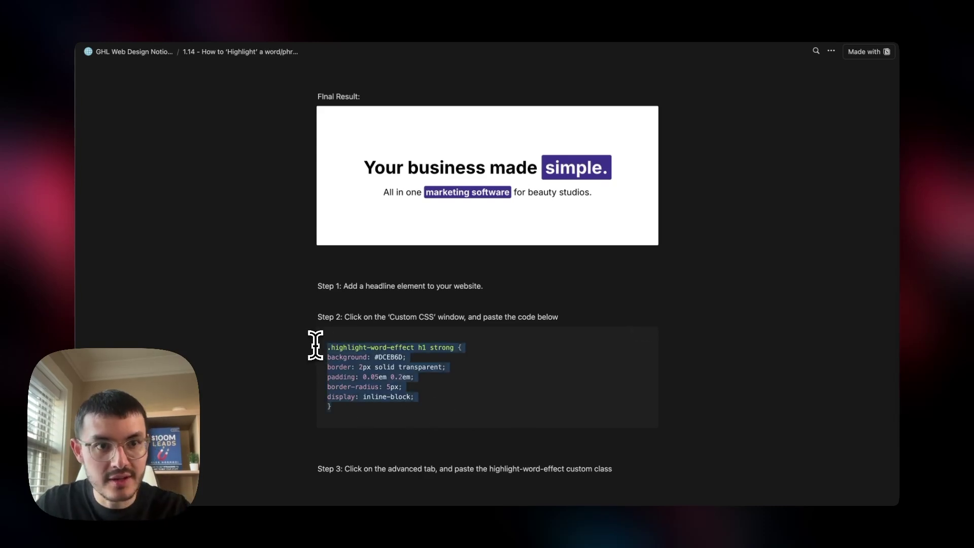
- Back in the page builder, insert the copied .highlight-word-effect rule at the start of the page's Custom CSS, above the .imagestyle1 rule
{"action": "left_click", "coordinate": [330, 17]}
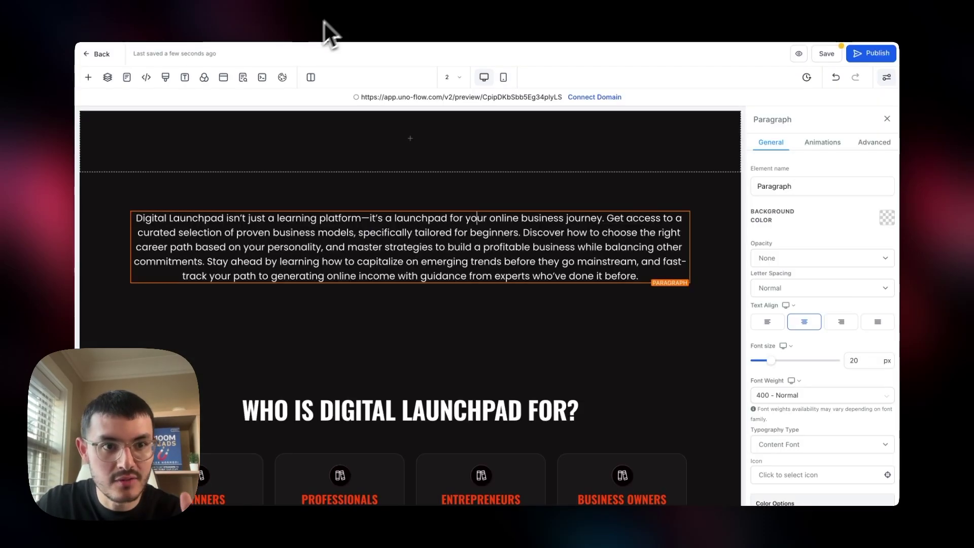
{"action": "left_click", "coordinate": [166, 80]}
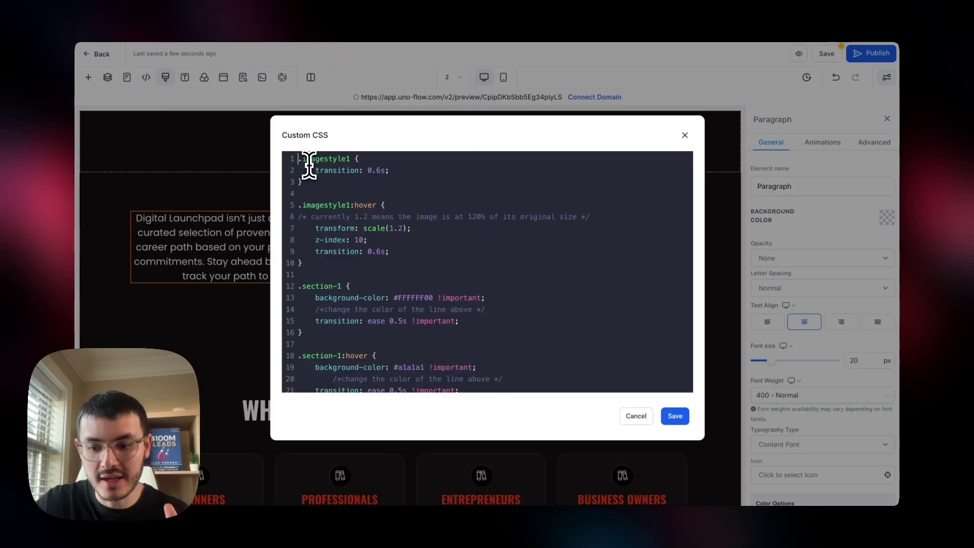
{"action": "key", "text": "Return"}
{"action": "key", "text": "Return"}
{"action": "key", "text": "Return"}
{"action": "key", "text": "Return"}
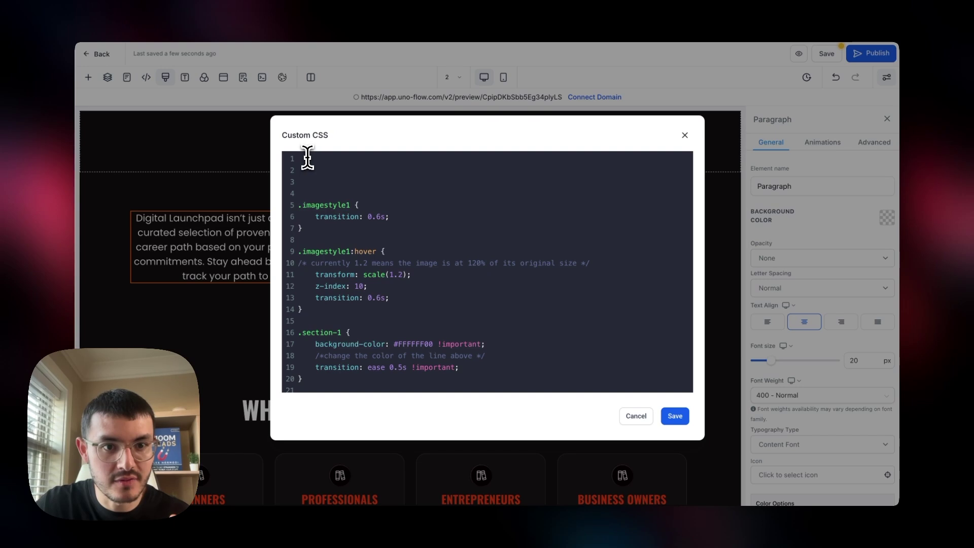
{"action": "key", "text": "super+v"}
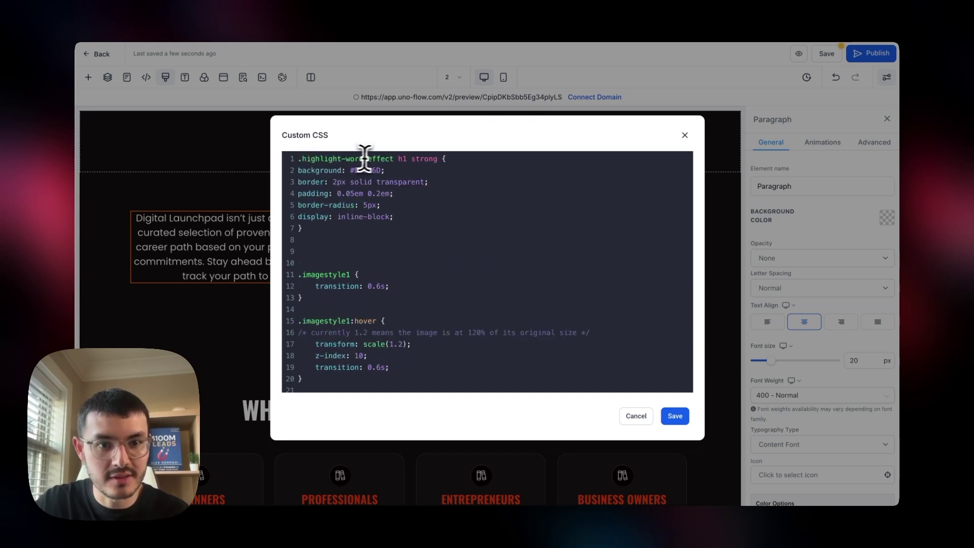
- Change the .highlight-word-effect selector from h1 to p so it targets paragraphs, and save the Custom CSS
{"action": "left_click_drag", "start_coordinate": [394, 159], "coordinate": [302, 160]}
{"action": "left_click", "coordinate": [406, 162]}
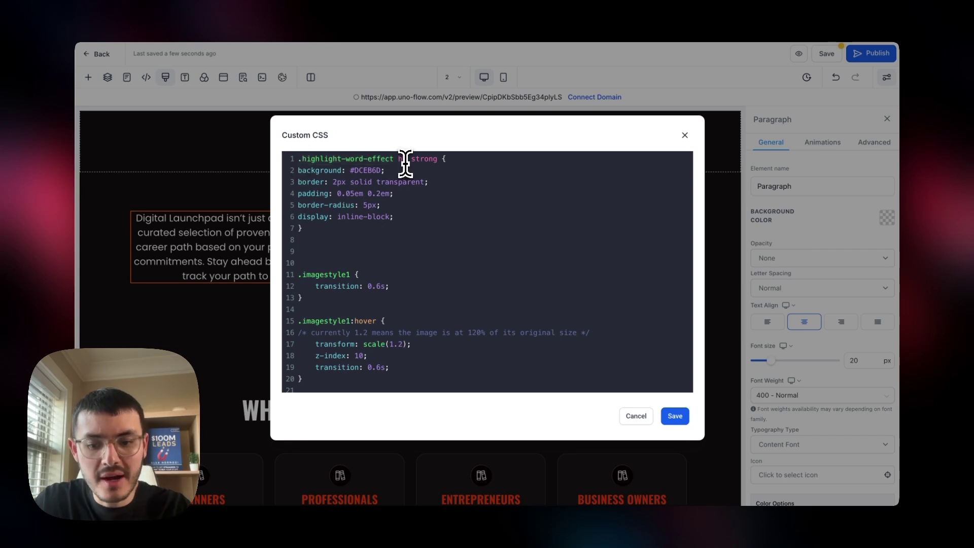
{"action": "key", "text": "BackSpace"}
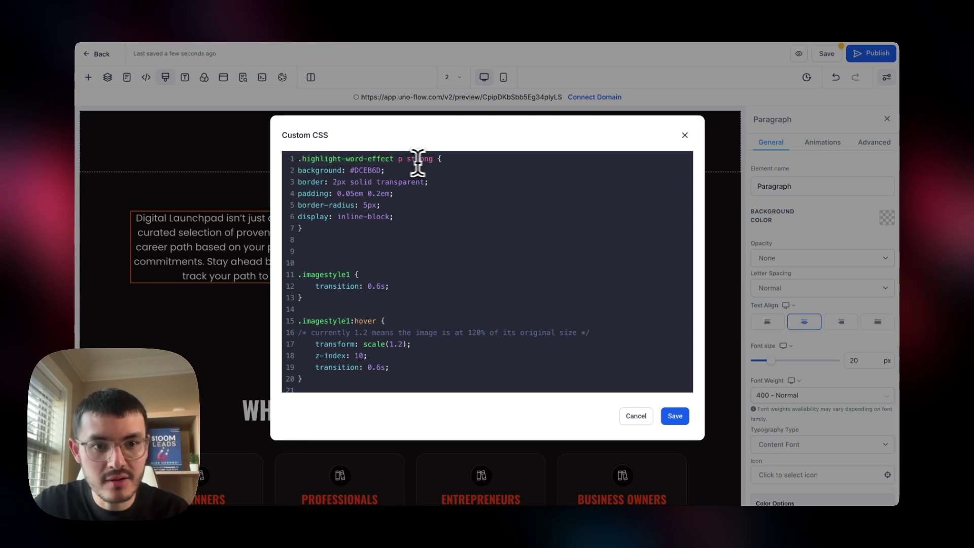
{"action": "left_click", "coordinate": [677, 417]}
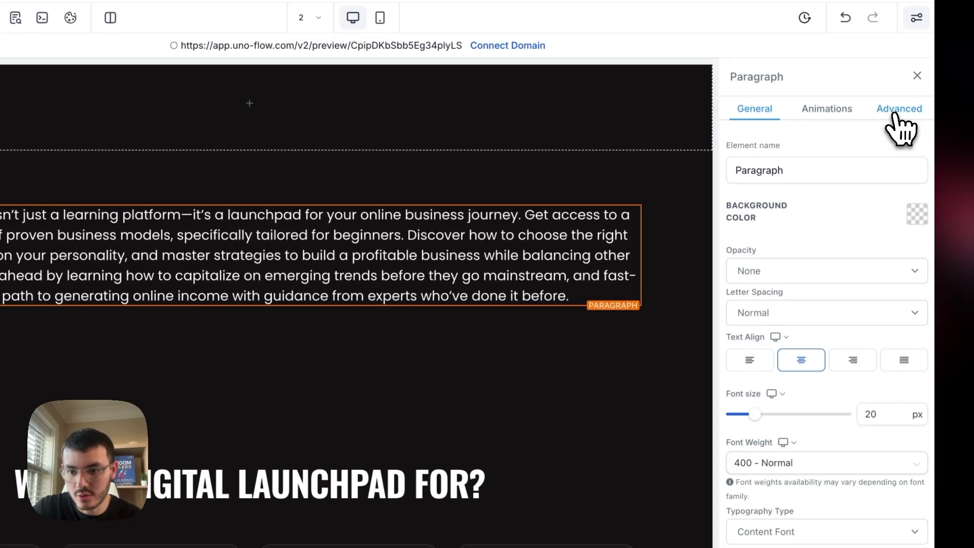
- Assign the custom class highlight-word-effect to the intro paragraph and make its phrase "Discover how" bold
{"action": "left_click", "coordinate": [942, 54]}
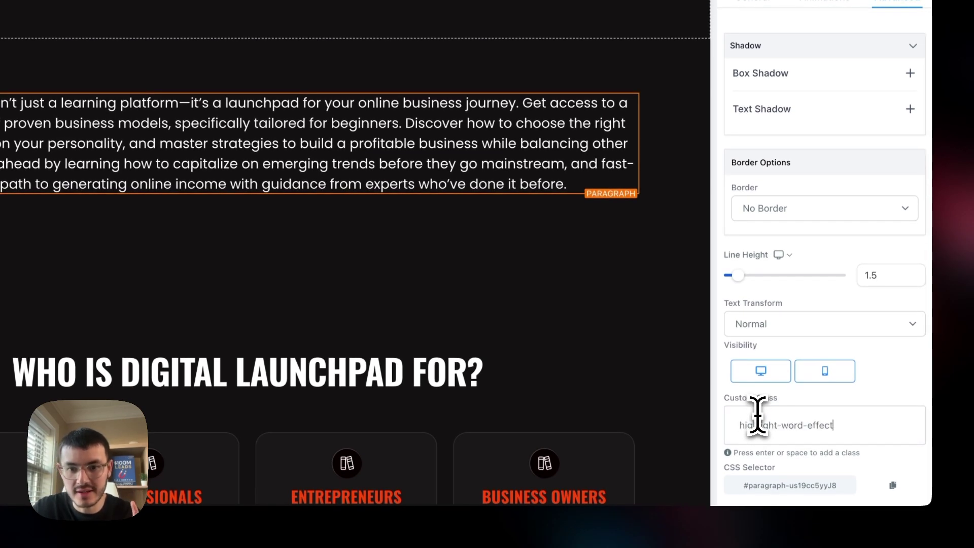
{"action": "key", "text": "Return"}
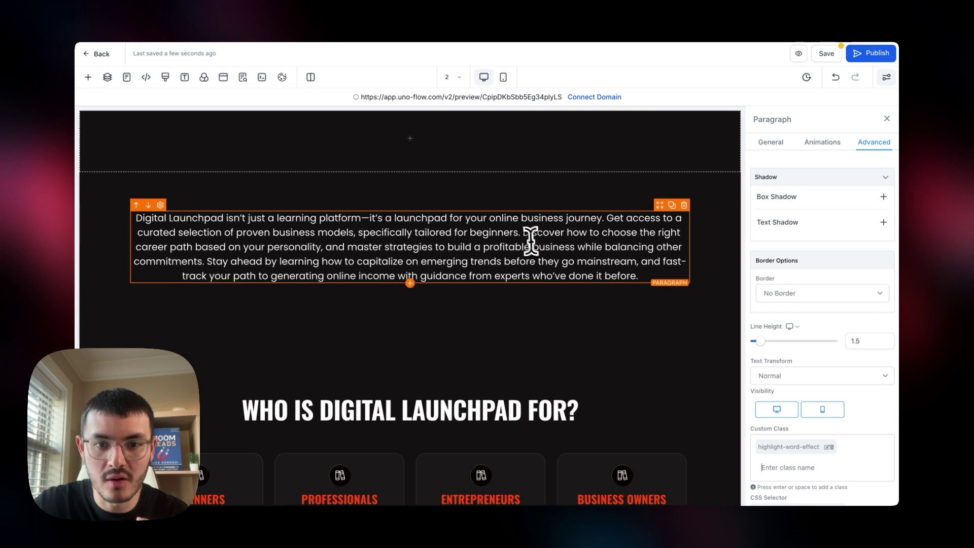
{"action": "left_click_drag", "start_coordinate": [525, 235], "coordinate": [587, 233]}
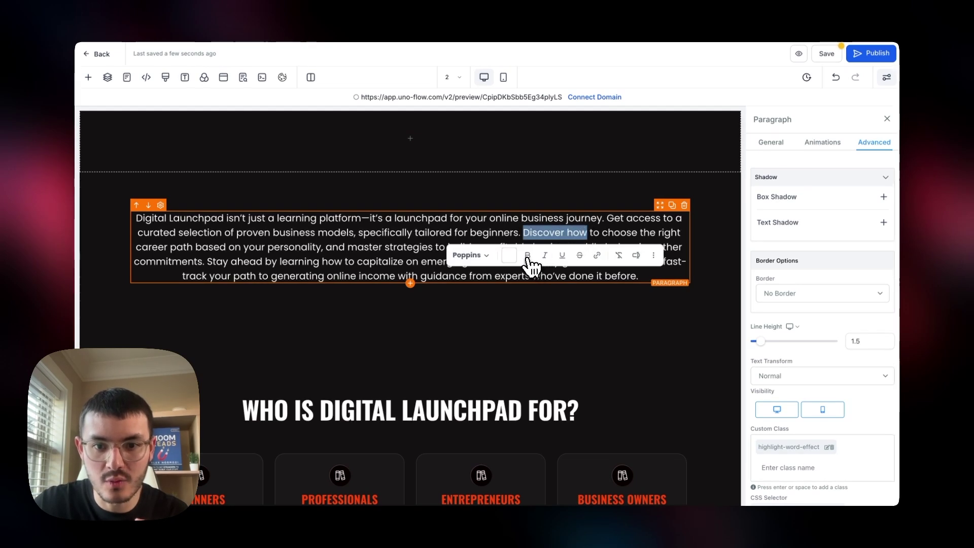
{"action": "left_click", "coordinate": [545, 202]}
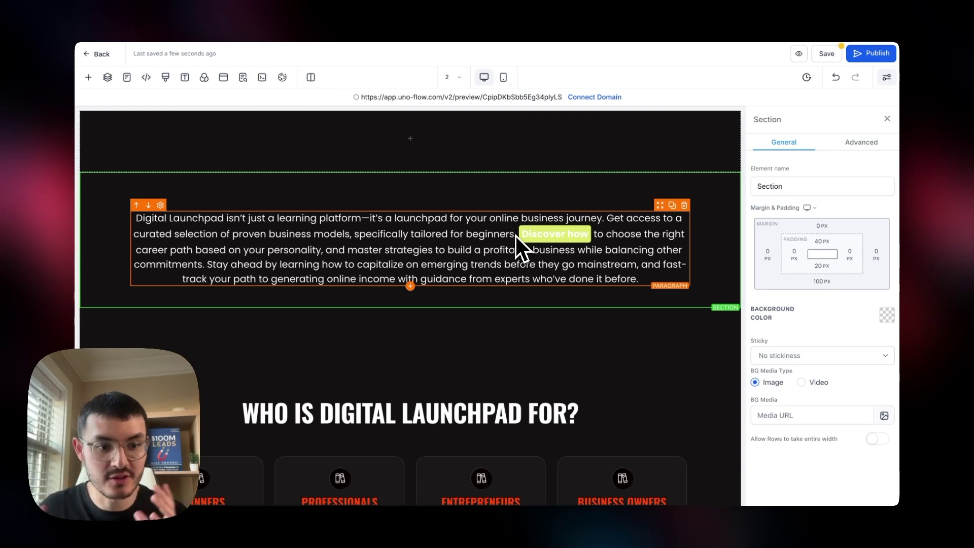
- In the page's Custom CSS, delete the border-radius and padding lines from the .highlight-word-effect rule and set its border to 1px
{"action": "left_click", "coordinate": [165, 78]}
{"action": "left_click_drag", "start_coordinate": [440, 208], "coordinate": [260, 206]}
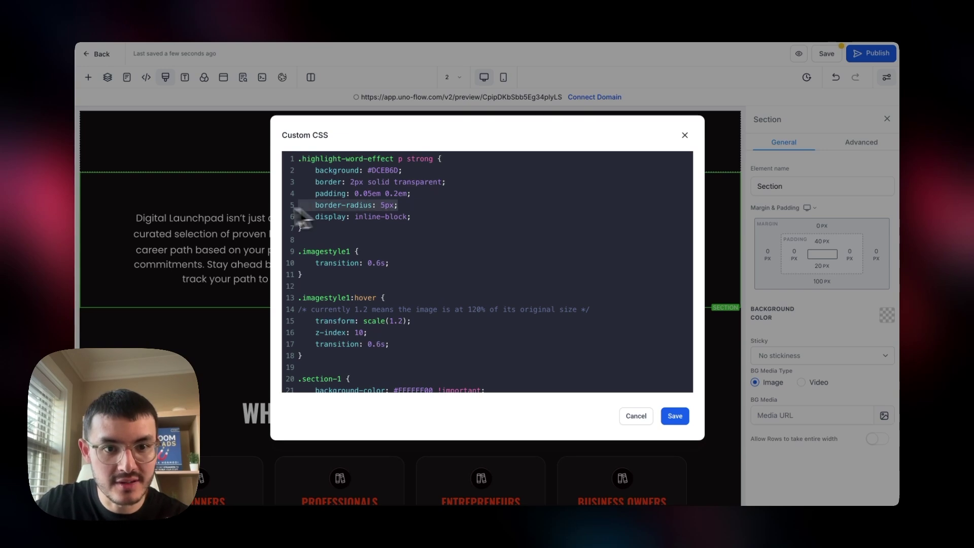
{"action": "key", "text": "BackSpace"}
{"action": "key", "text": "BackSpace"}
{"action": "key", "text": "BackSpace"}
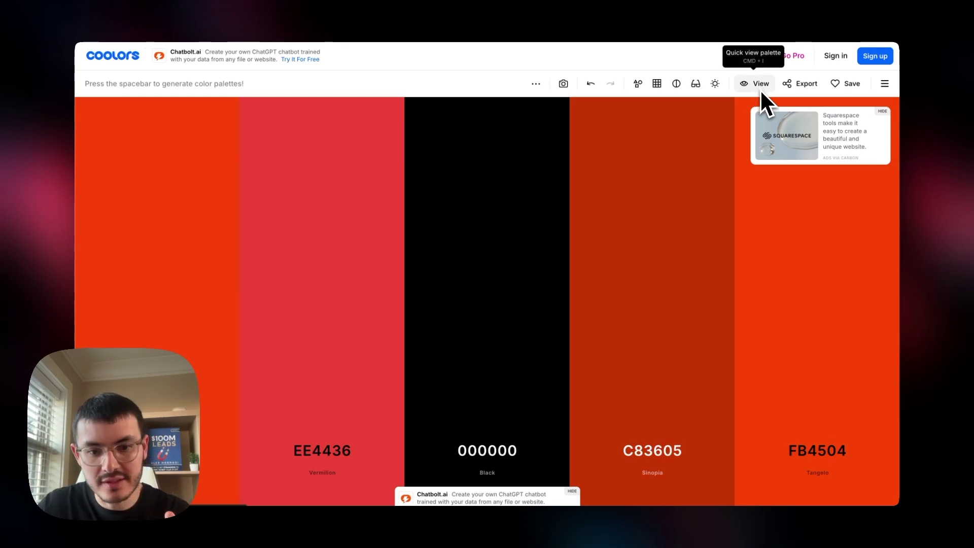
- Copy the Sinopia colour C83605 from the Coolors palette, set it as the highlight rule's background, and save the Custom CSS
{"action": "left_click", "coordinate": [657, 454]}
{"action": "key", "text": "ctrl+c"}
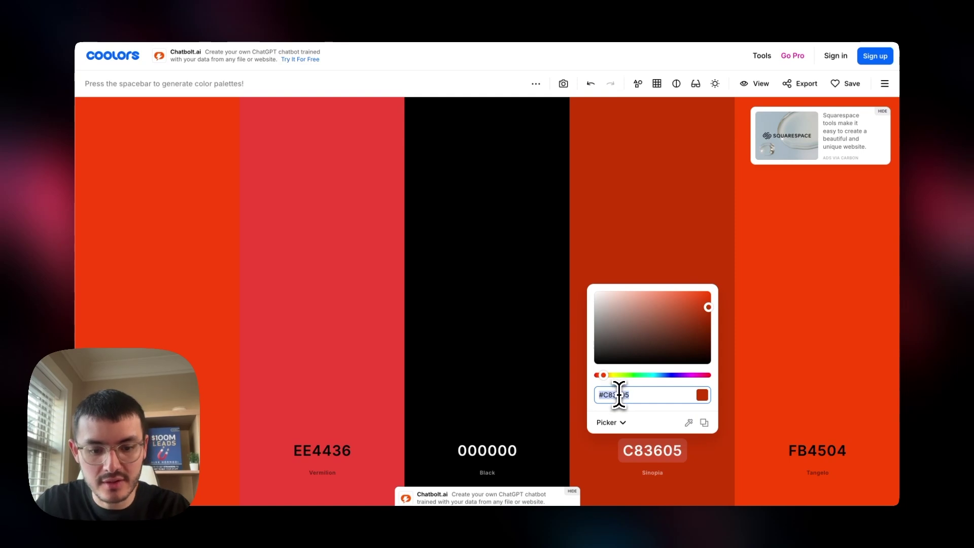
{"action": "left_click", "coordinate": [316, 26]}
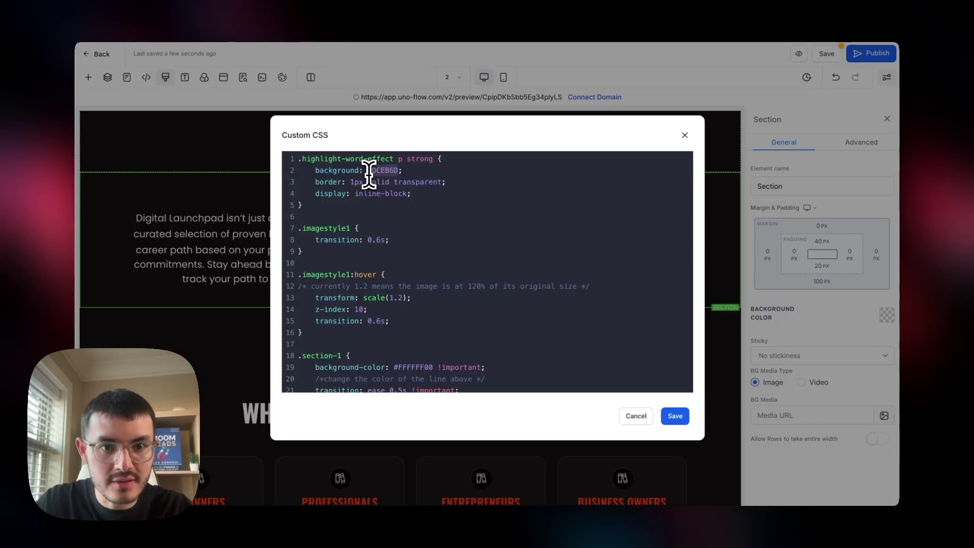
{"action": "key", "text": "ctrl+v"}
{"action": "left_click", "coordinate": [675, 417]}
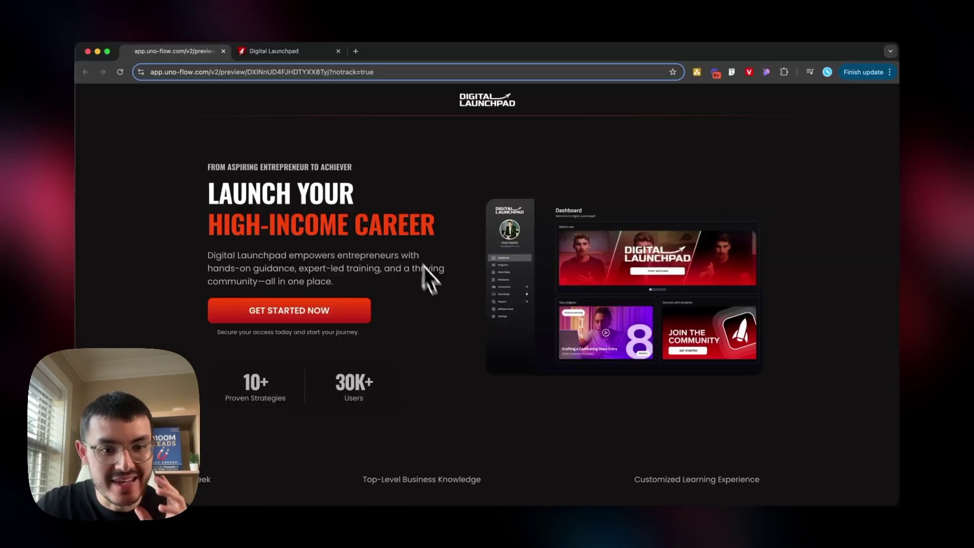
{"action": "scroll", "coordinate": [464, 337], "scroll_direction": "down", "scroll_amount": 5}
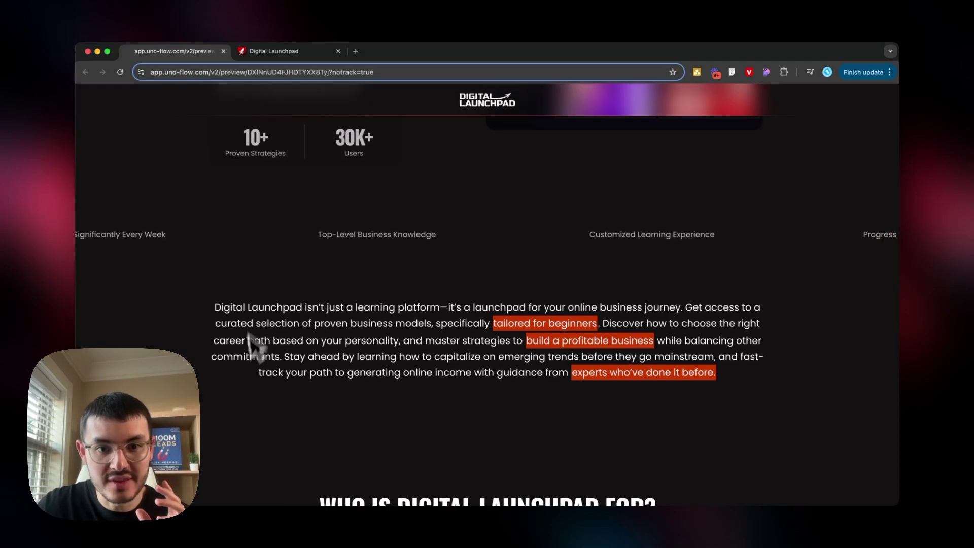
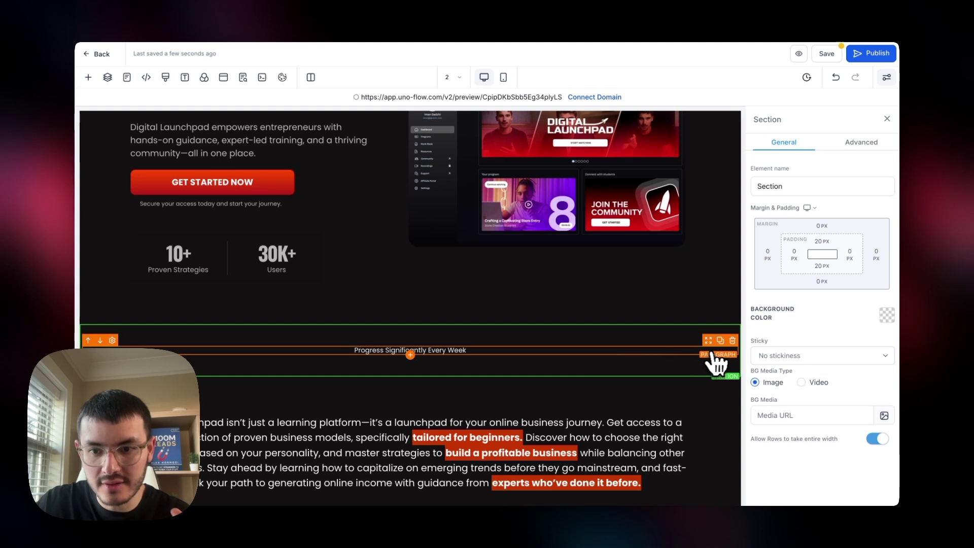
- Duplicate the "Progress Significantly Every Week" paragraph below the hero section and set its column's content alignment to Horizontal
{"action": "left_click", "coordinate": [721, 340]}
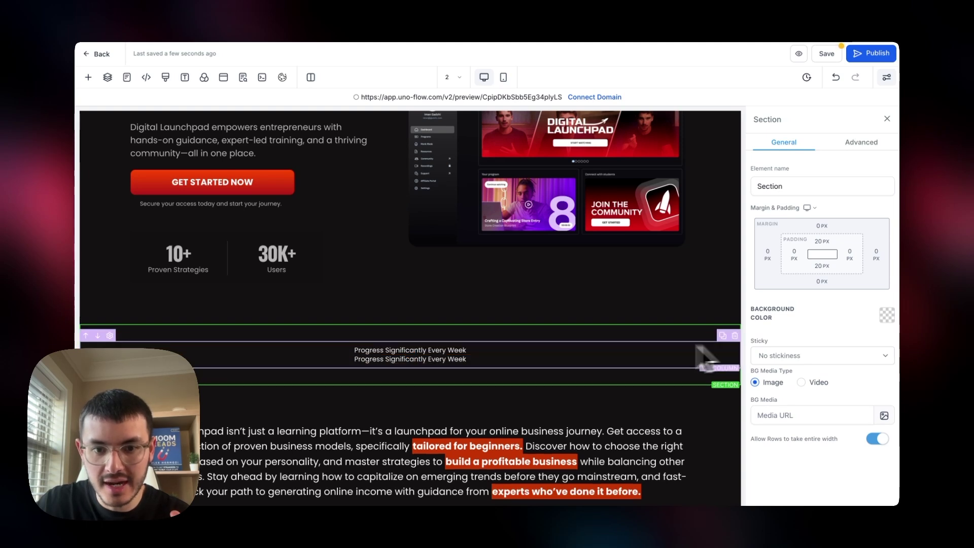
{"action": "left_click", "coordinate": [510, 346]}
{"action": "scroll", "coordinate": [796, 409], "scroll_direction": "down", "scroll_amount": 1}
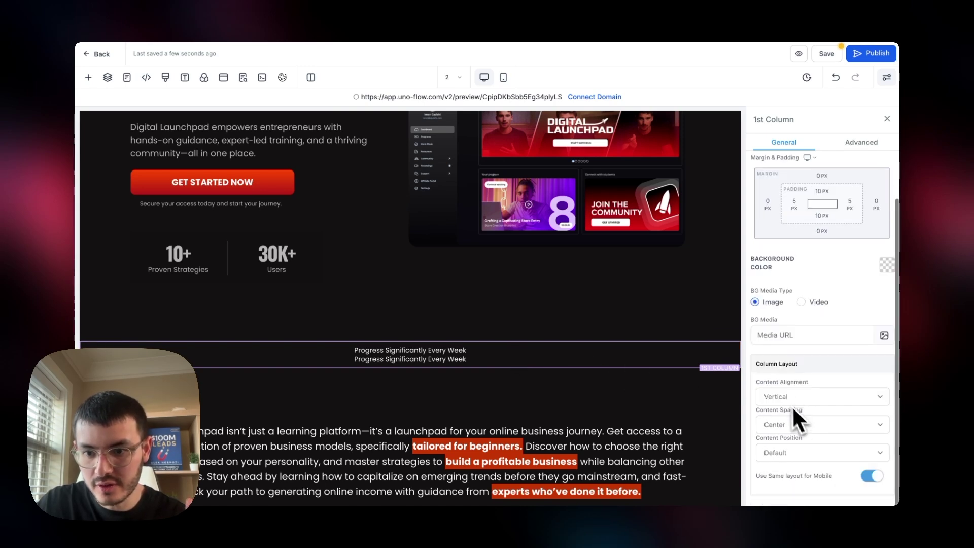
{"action": "left_click", "coordinate": [773, 393]}
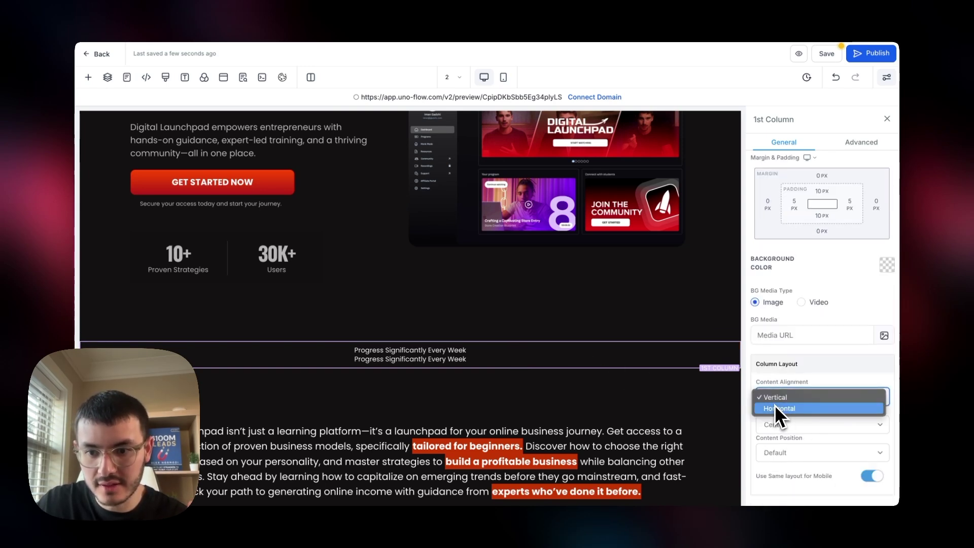
{"action": "left_click", "coordinate": [774, 406]}
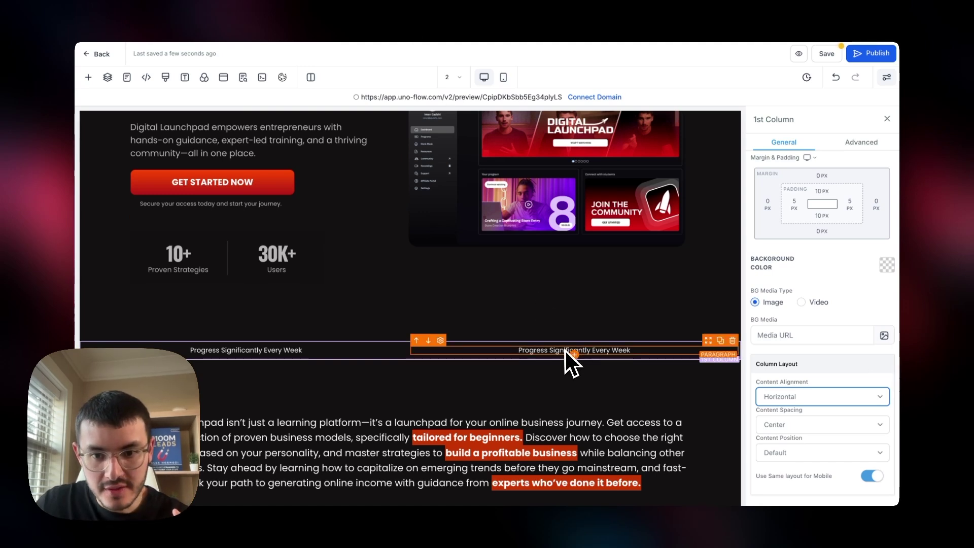
- Duplicate the ticker paragraphs so "Progress Significantly Every Week", "Top-Level Business Knowledge" and "Customized Learning Experience" appear twice in sequence
{"action": "left_click", "coordinate": [721, 340]}
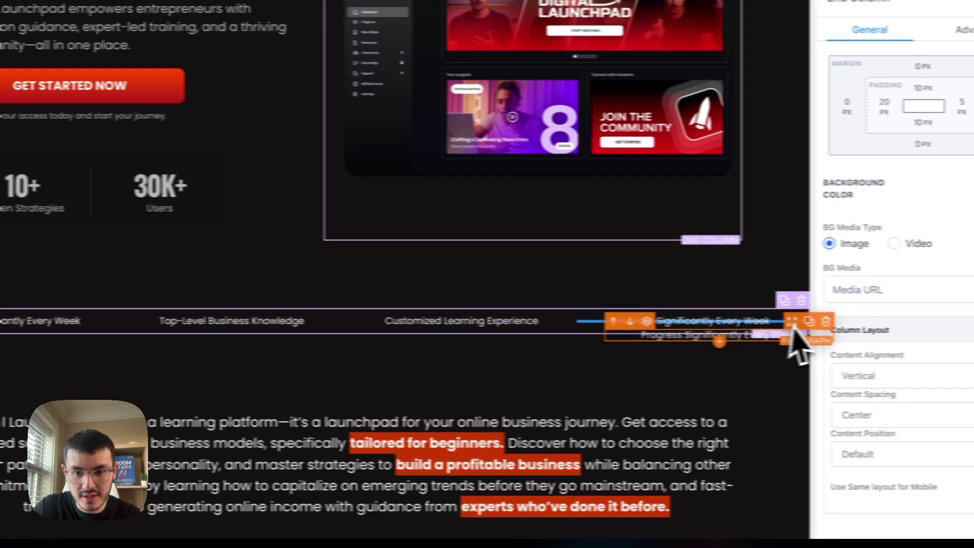
{"action": "left_click", "coordinate": [862, 327]}
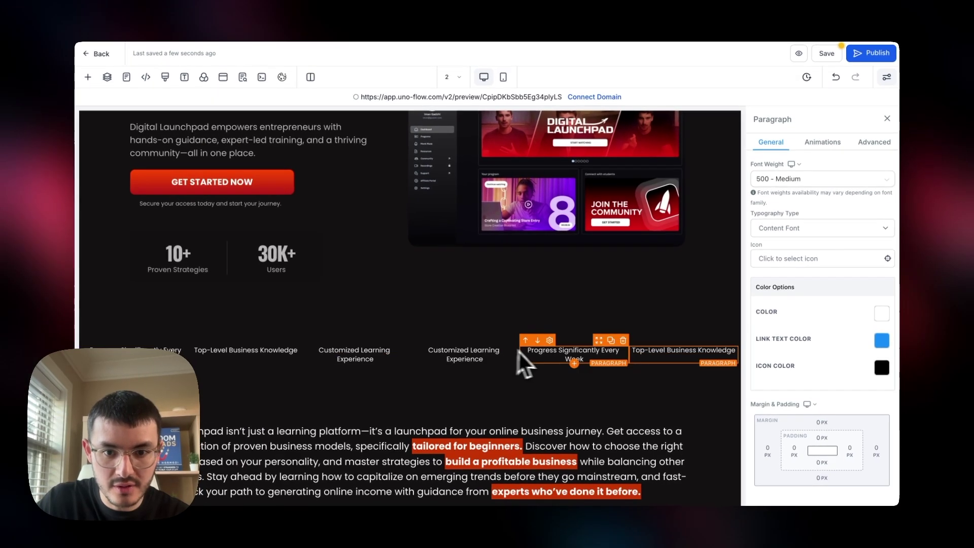
{"action": "left_click", "coordinate": [388, 239]}
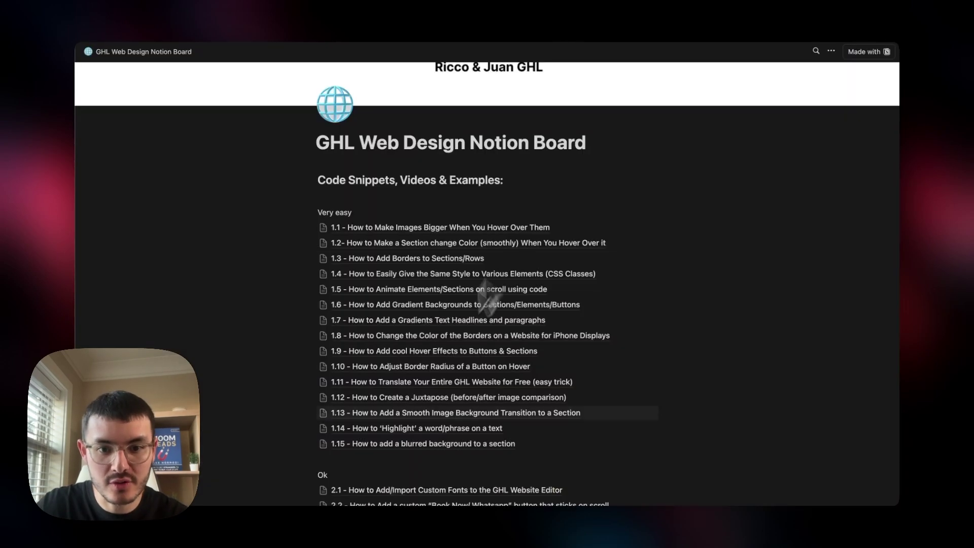
- In the GHL Web Design Notion Board, open "3.3 (B) - How to Add a Moving Logo Carrousel (updated version)" and copy its CSS code
{"action": "scroll", "coordinate": [439, 336], "scroll_direction": "down", "scroll_amount": 5}
{"action": "scroll", "coordinate": [439, 336], "scroll_direction": "down", "scroll_amount": 3}
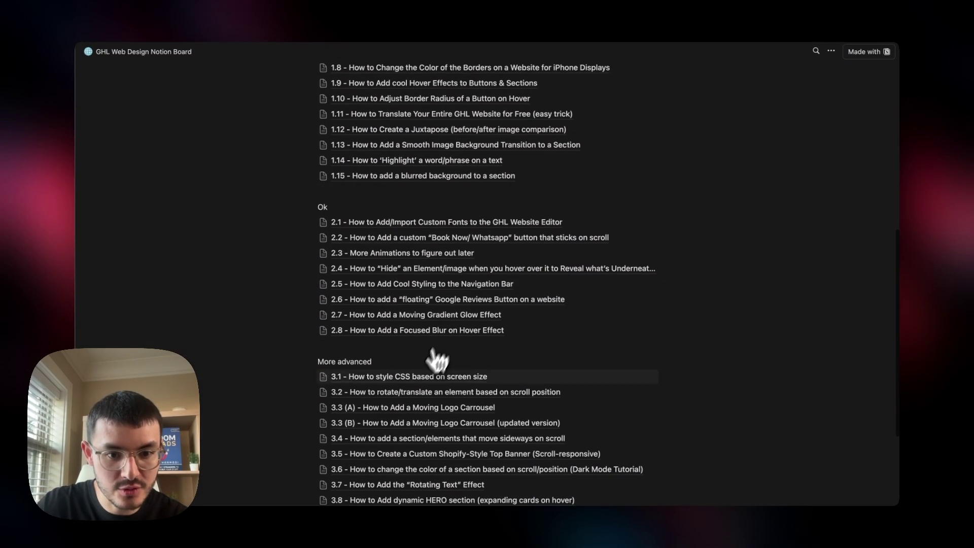
{"action": "left_click", "coordinate": [360, 425]}
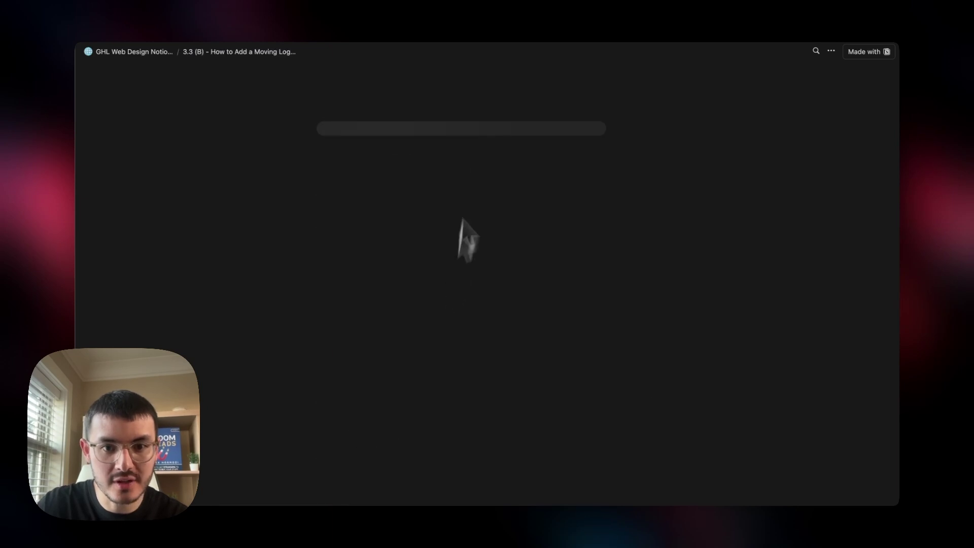
{"action": "scroll", "coordinate": [459, 264], "scroll_direction": "down", "scroll_amount": 10}
{"action": "scroll", "coordinate": [462, 274], "scroll_direction": "down", "scroll_amount": 9}
{"action": "left_click_drag", "start_coordinate": [325, 289], "coordinate": [327, 246]}
{"action": "scroll", "coordinate": [384, 401], "scroll_direction": "down", "scroll_amount": 7}
{"action": "scroll", "coordinate": [385, 401], "scroll_direction": "down", "scroll_amount": 7}
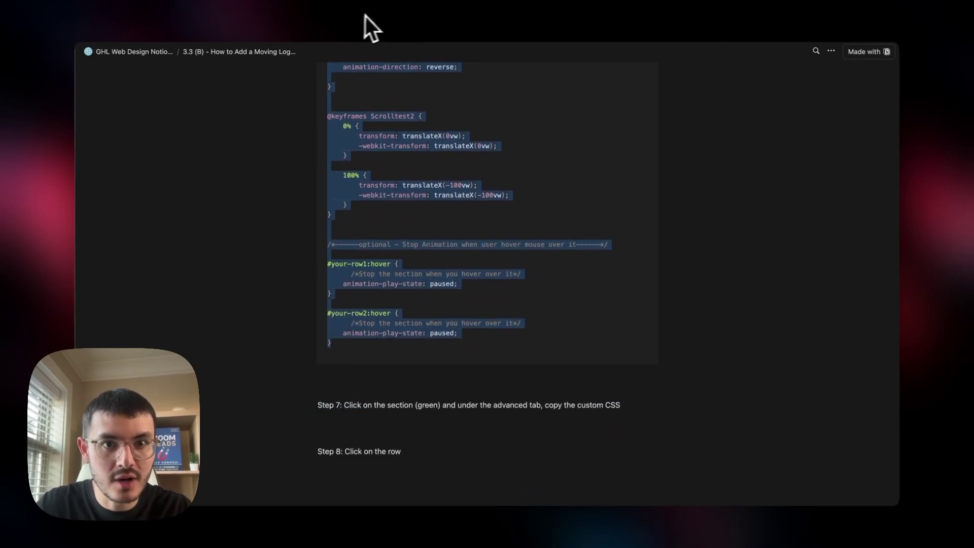
- Back in the page builder, insert the copied Logo Carrousel code at the start of the Custom CSS, above .highlight-word-effect, and save it
{"action": "key", "text": "super+Tab"}
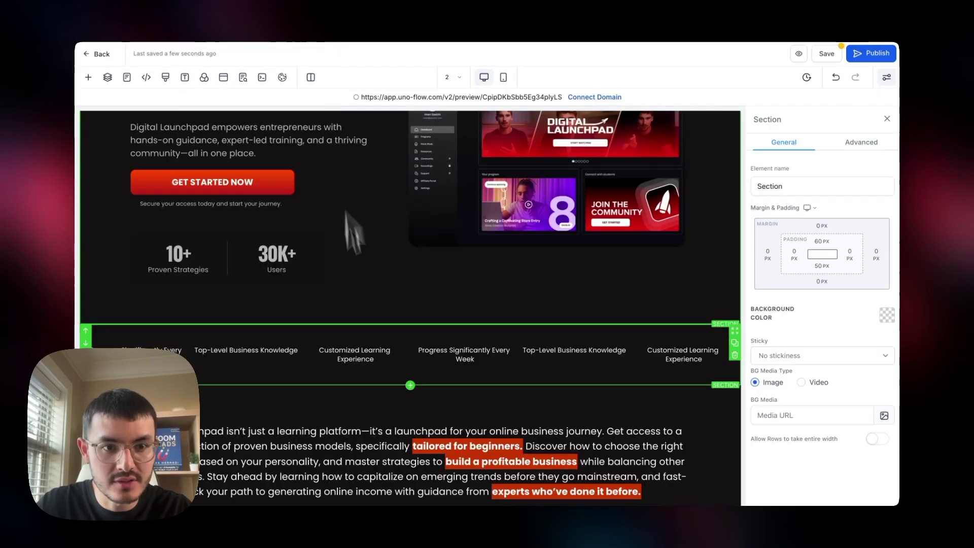
{"action": "left_click", "coordinate": [165, 78]}
{"action": "left_click", "coordinate": [299, 159]}
{"action": "key", "text": "Return"}
{"action": "key", "text": "Return"}
{"action": "key", "text": "Return"}
{"action": "key", "text": "Return"}
{"action": "key", "text": "Return"}
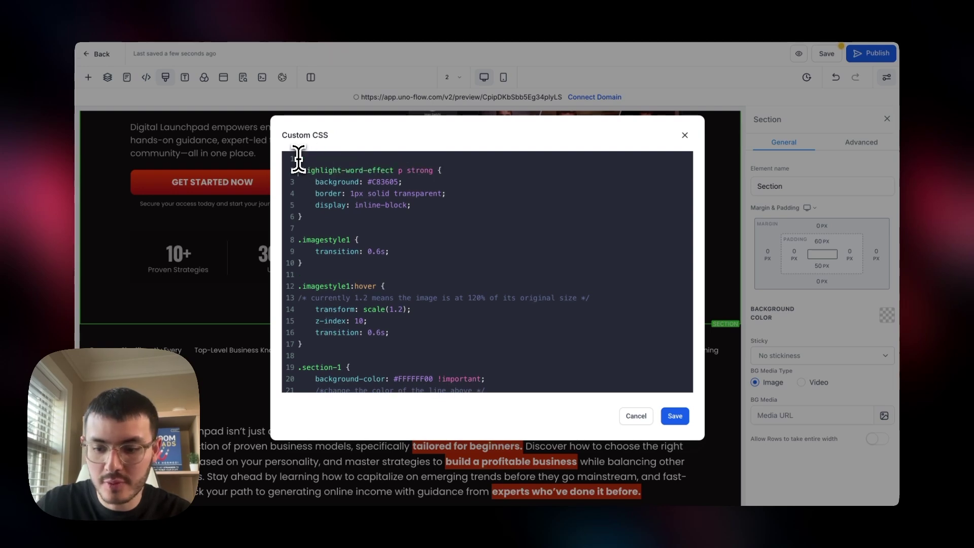
{"action": "key", "text": "super+v"}
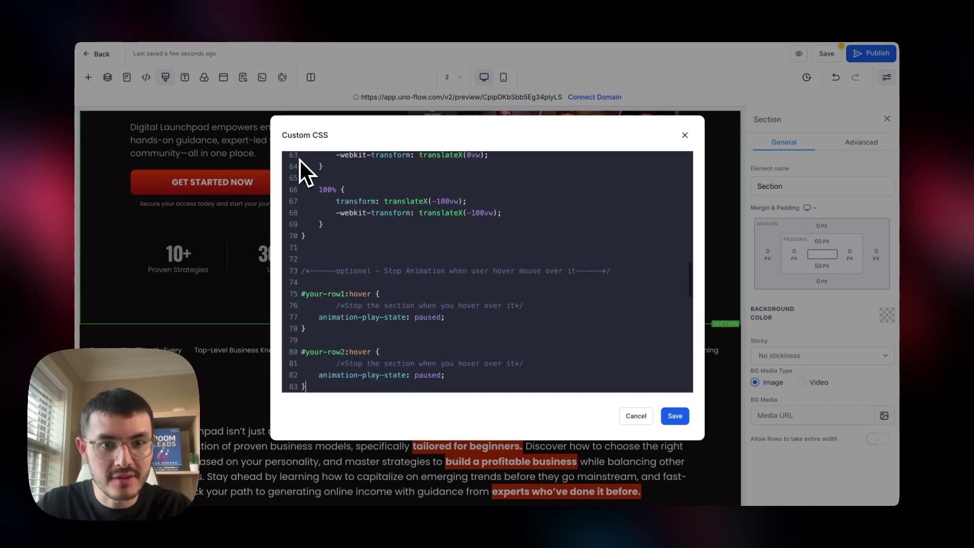
{"action": "scroll", "coordinate": [638, 391], "scroll_direction": "up", "scroll_amount": 10}
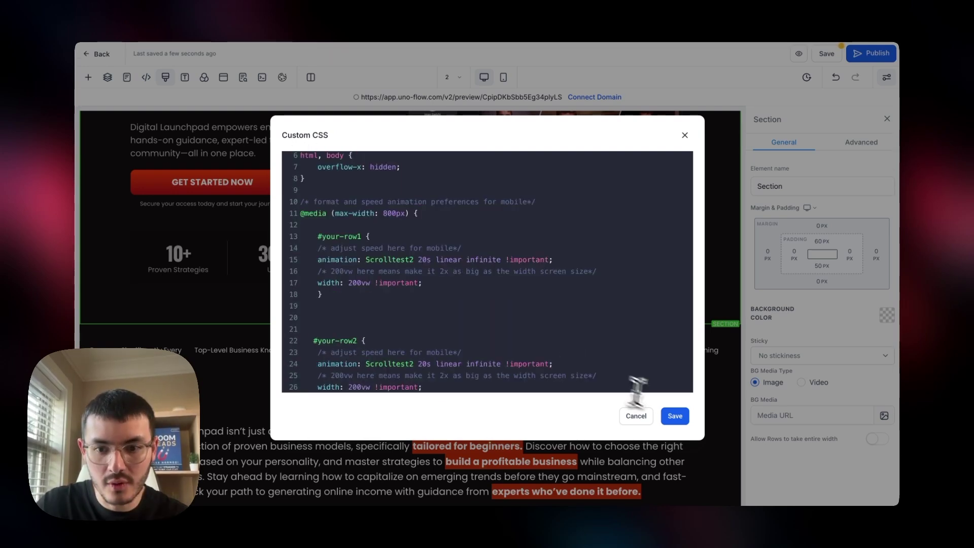
{"action": "left_click", "coordinate": [675, 416]}
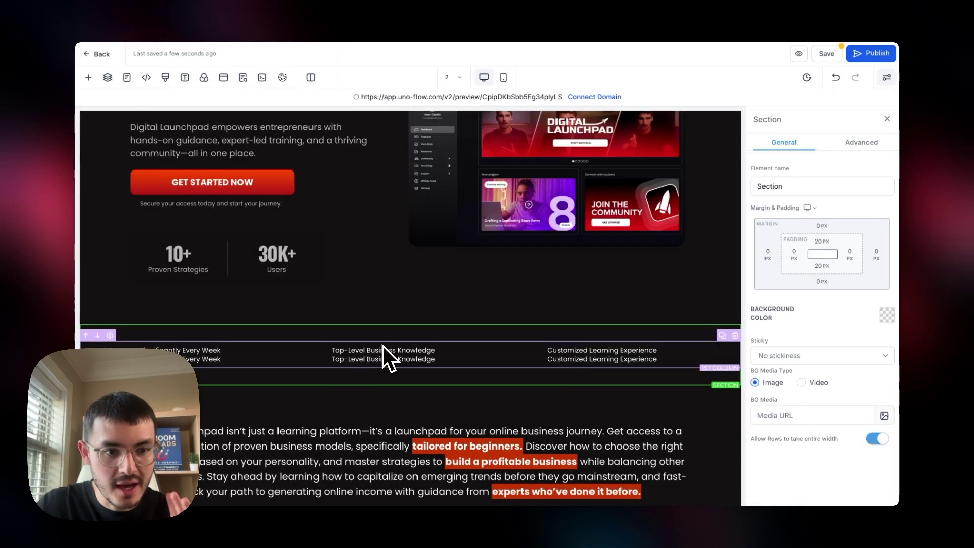
{"action": "left_click", "coordinate": [202, 340]}
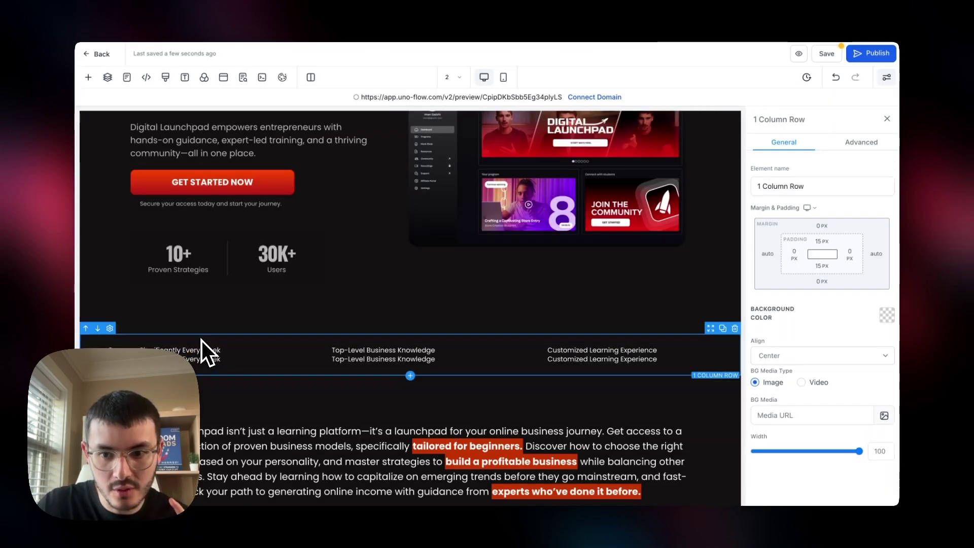
{"action": "left_click", "coordinate": [861, 142]}
{"action": "left_click", "coordinate": [871, 401]}
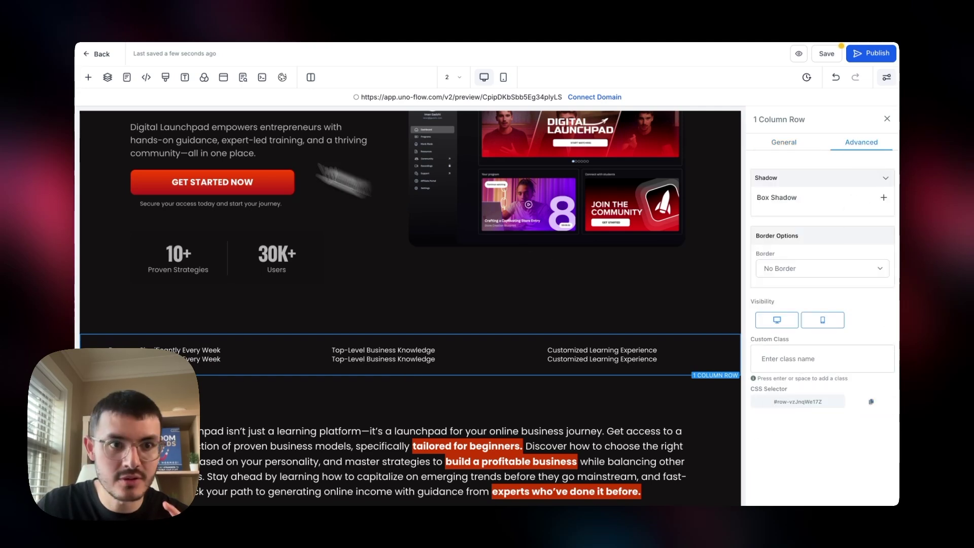
{"action": "left_click", "coordinate": [165, 77]}
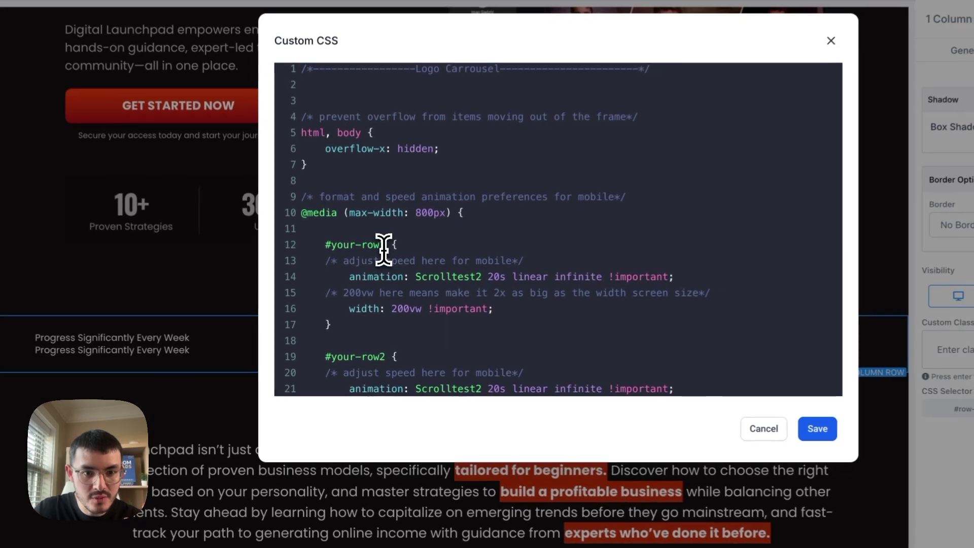
{"action": "double_click", "coordinate": [325, 291]}
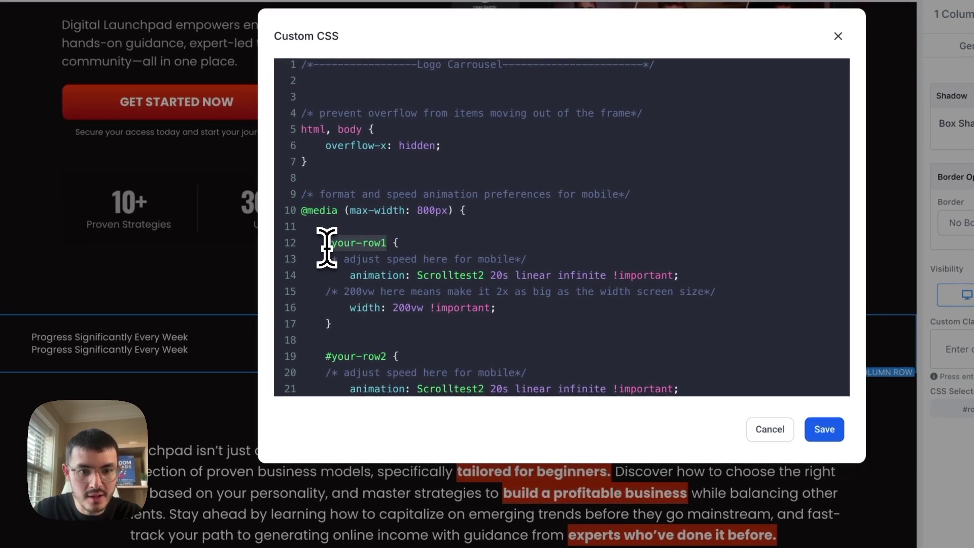
{"action": "key", "text": "ctrl+v"}
- Replace #your-row1 with #row-vzJnqWe17Z in the desktop animation rule and the hover rule, and save the Custom CSS
{"action": "scroll", "coordinate": [465, 299], "scroll_direction": "down", "scroll_amount": 10}
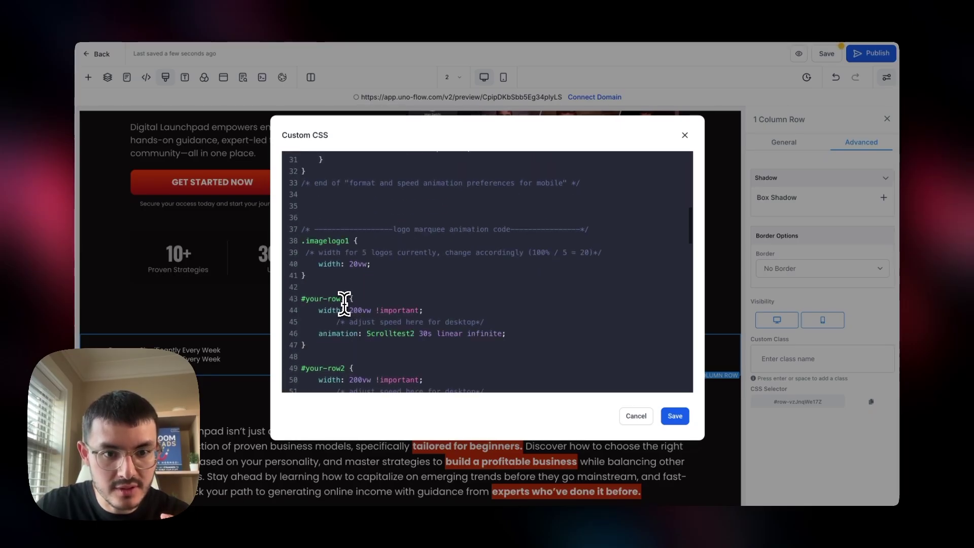
{"action": "double_click", "coordinate": [344, 303]}
{"action": "key", "text": "ctrl+v"}
{"action": "scroll", "coordinate": [325, 323], "scroll_direction": "down", "scroll_amount": 2}
{"action": "scroll", "coordinate": [337, 330], "scroll_direction": "down", "scroll_amount": 6}
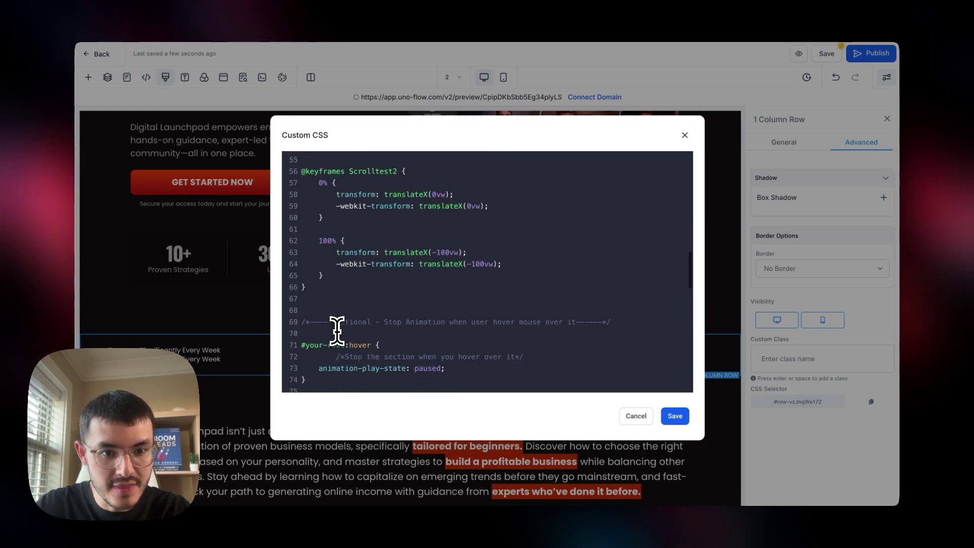
{"action": "double_click", "coordinate": [343, 293]}
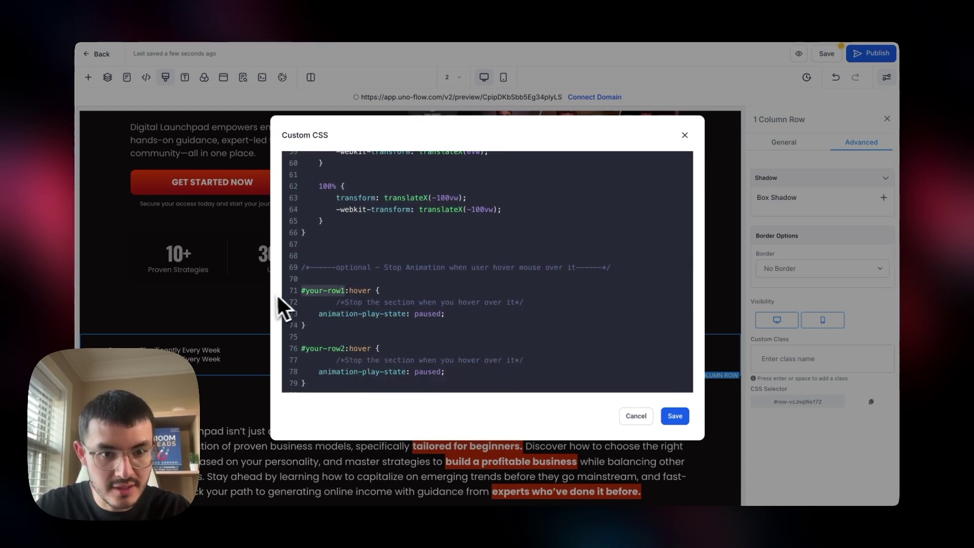
{"action": "key", "text": "ctrl+v"}
{"action": "scroll", "coordinate": [304, 315], "scroll_direction": "up", "scroll_amount": 2}
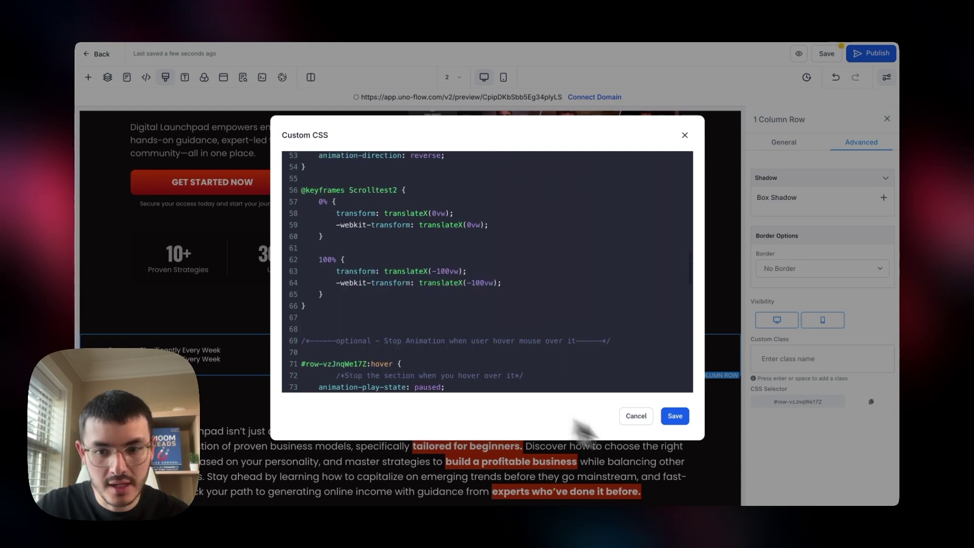
{"action": "left_click", "coordinate": [676, 421]}
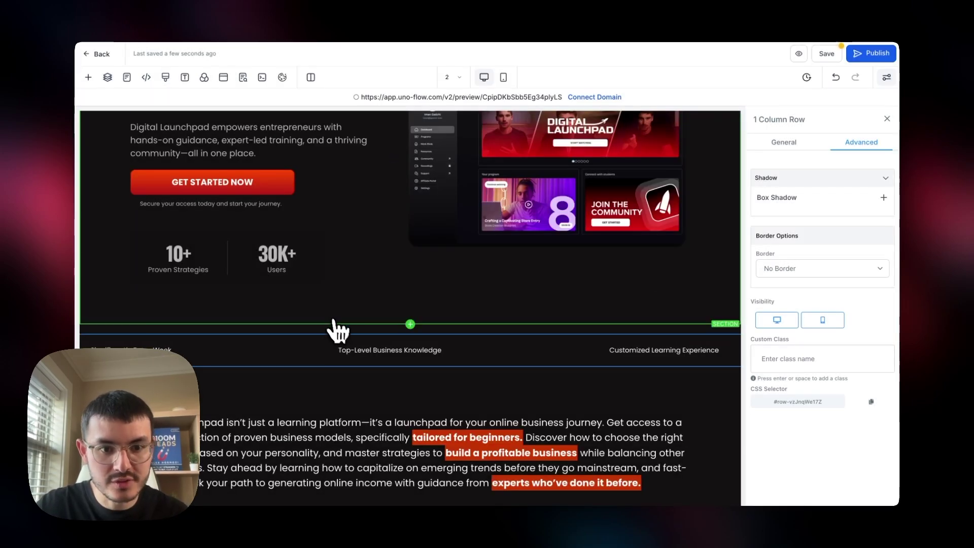
- Save the page and compare the original Digital Launchpad page with the preview of the rebuilt one
{"action": "left_click", "coordinate": [824, 54]}
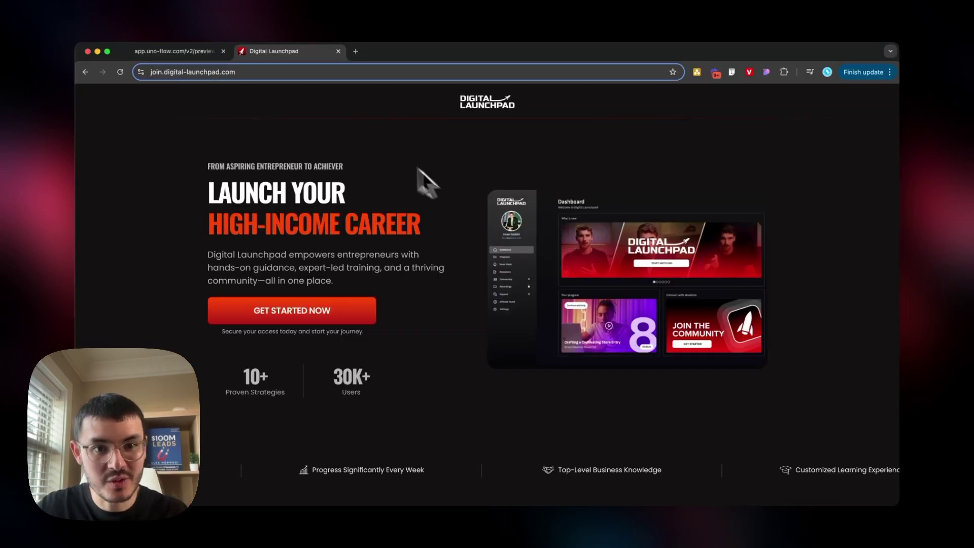
{"action": "scroll", "coordinate": [413, 257], "scroll_direction": "down", "scroll_amount": 15}
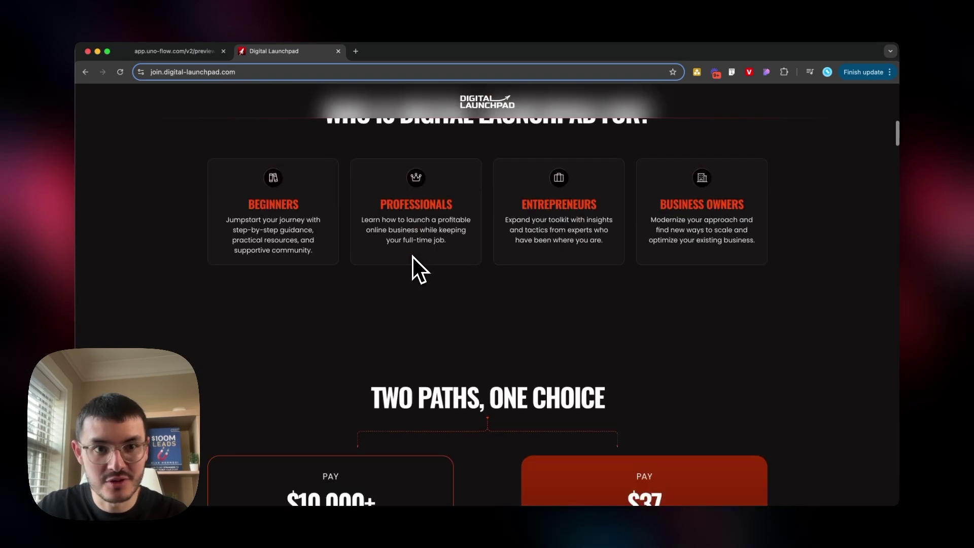
{"action": "left_click", "coordinate": [200, 51]}
{"action": "scroll", "coordinate": [791, 366], "scroll_direction": "down", "scroll_amount": 5}
{"action": "scroll", "coordinate": [796, 361], "scroll_direction": "down", "scroll_amount": 6}
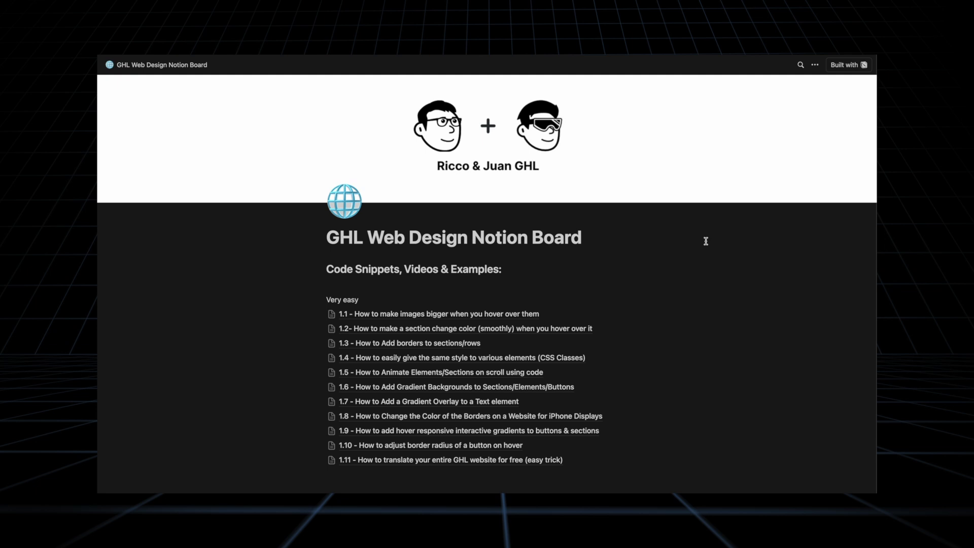
{"action": "scroll", "coordinate": [706, 241], "scroll_direction": "down", "scroll_amount": 5}
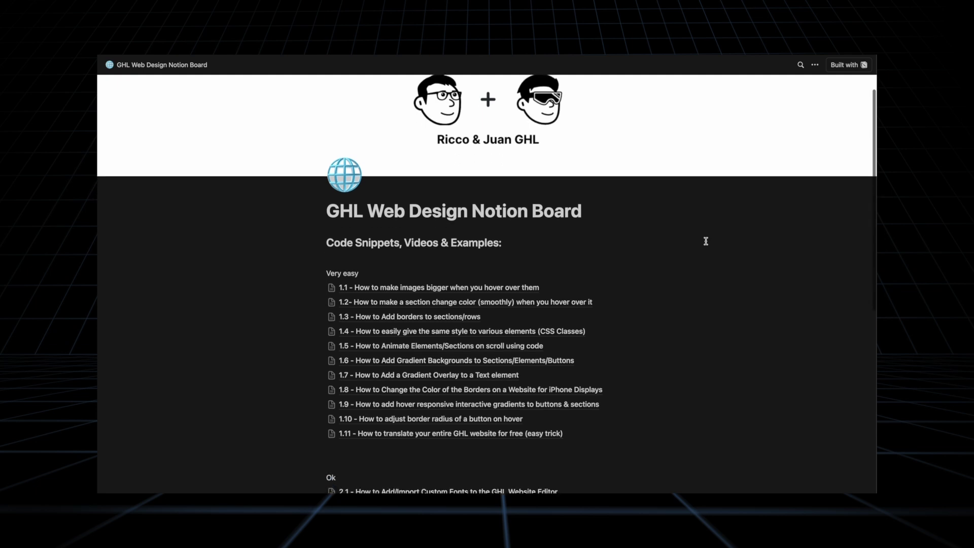